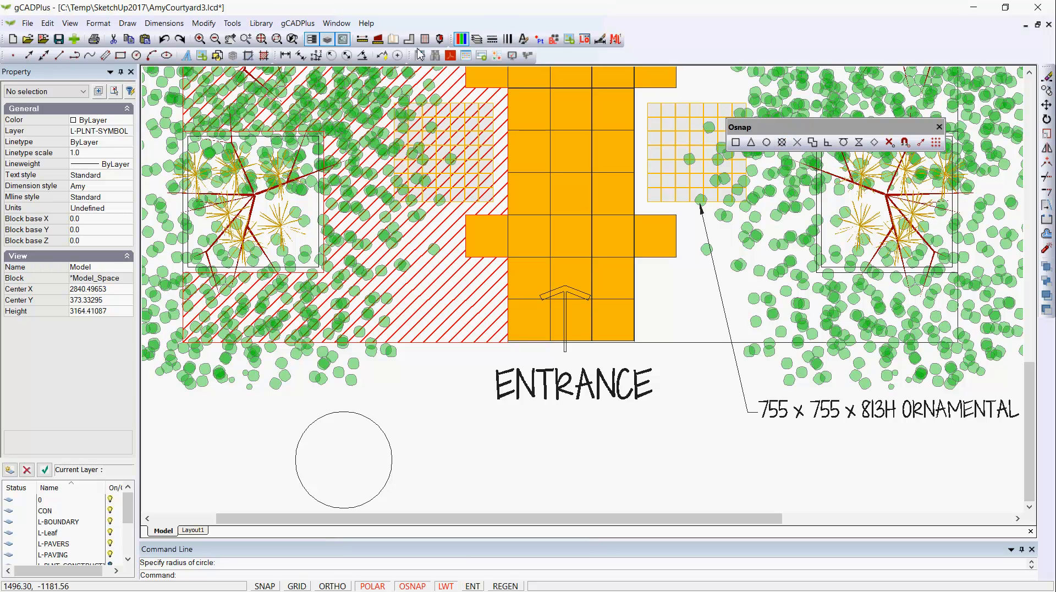
- Draw a line from a free point below the ENTRANCE label to the circle's upper edge, using the Tangent snap
left_click(129, 23)
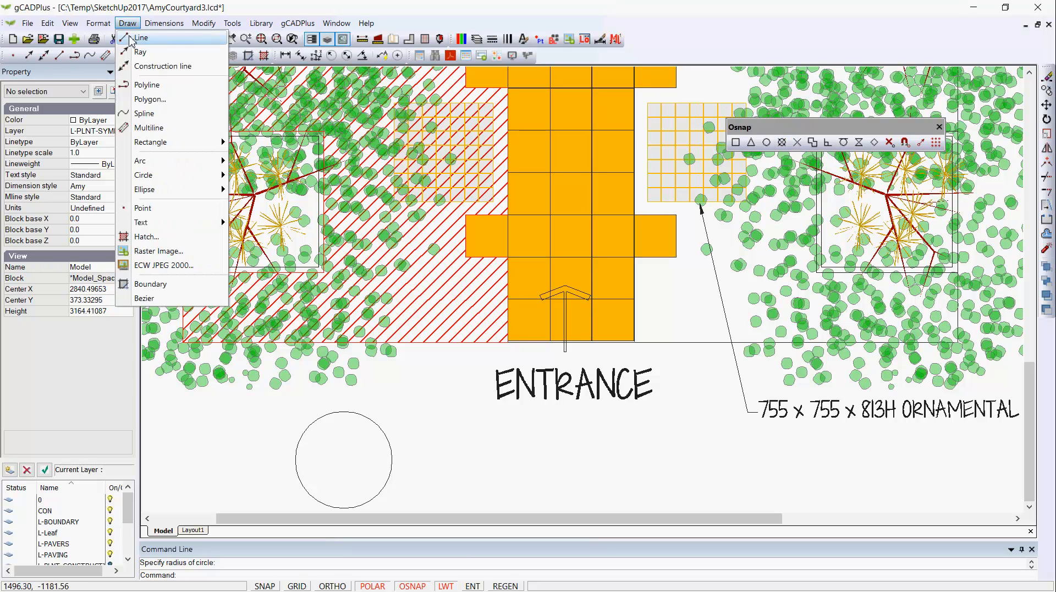
left_click(132, 38)
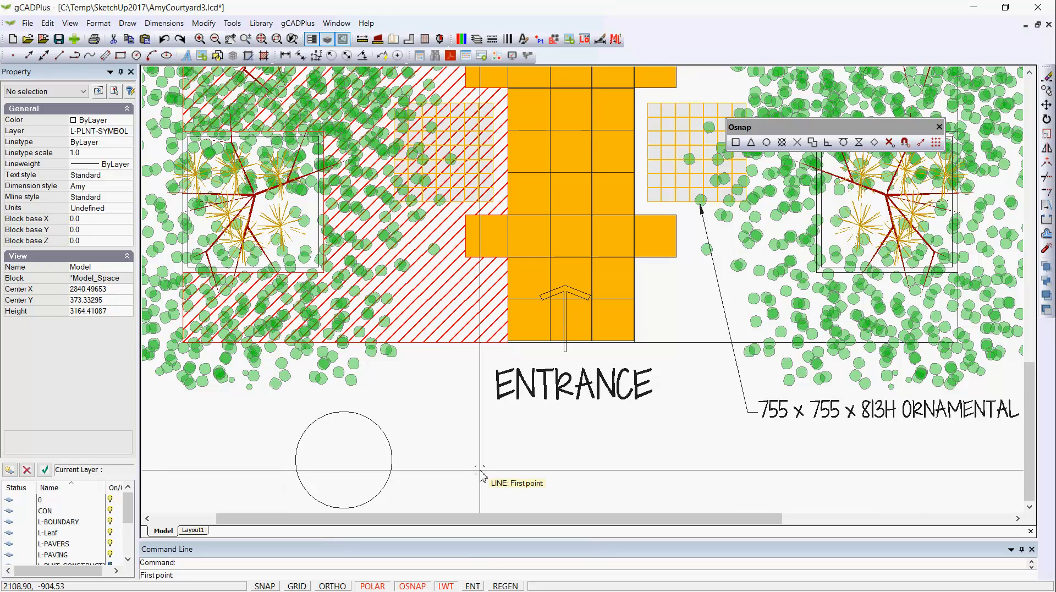
left_click(520, 472)
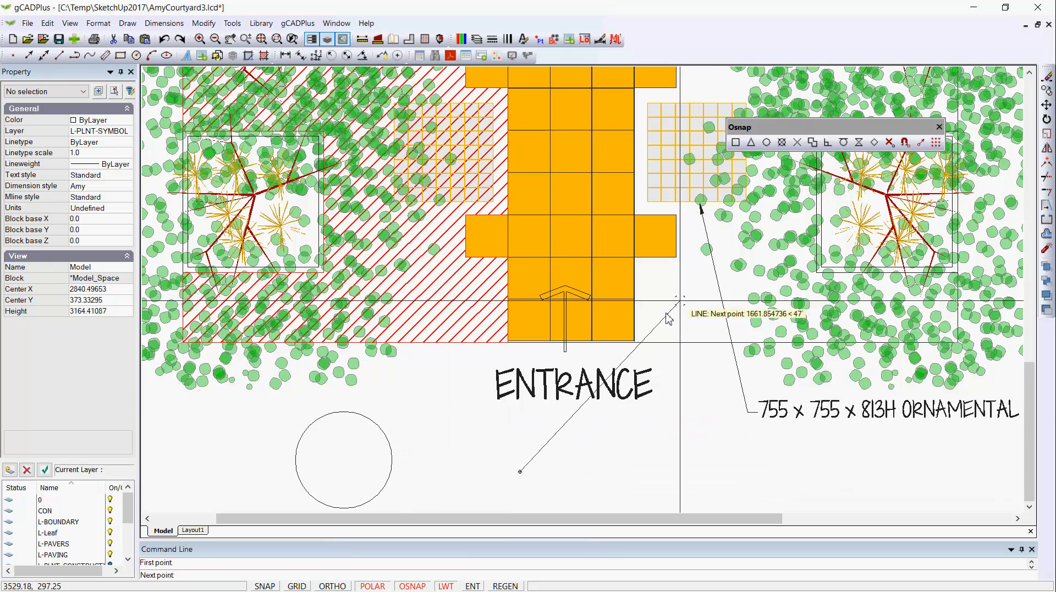
left_click(844, 143)
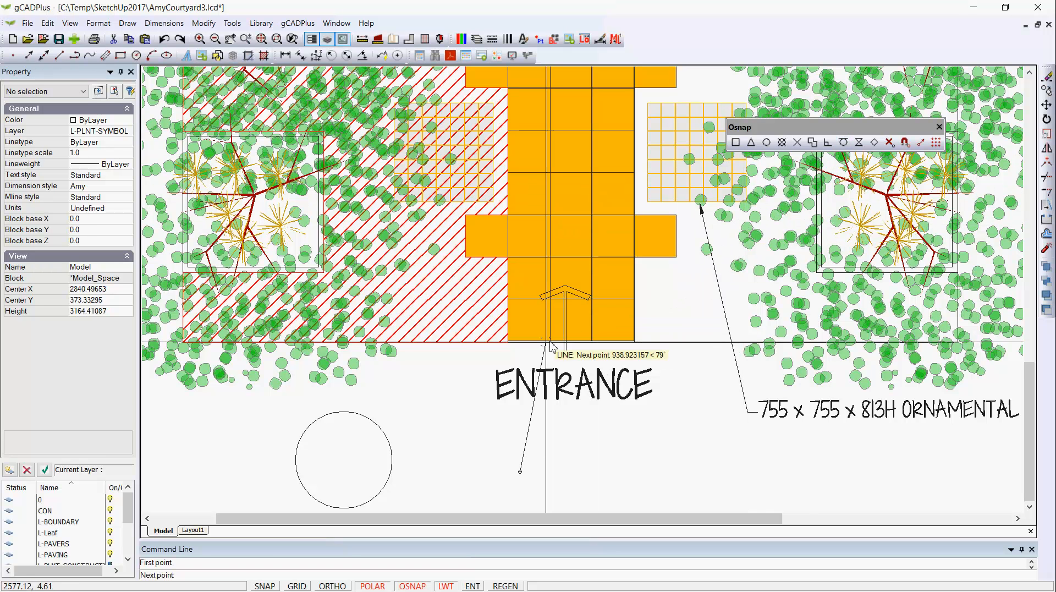
left_click(358, 416)
right_click(410, 407)
left_click(428, 414)
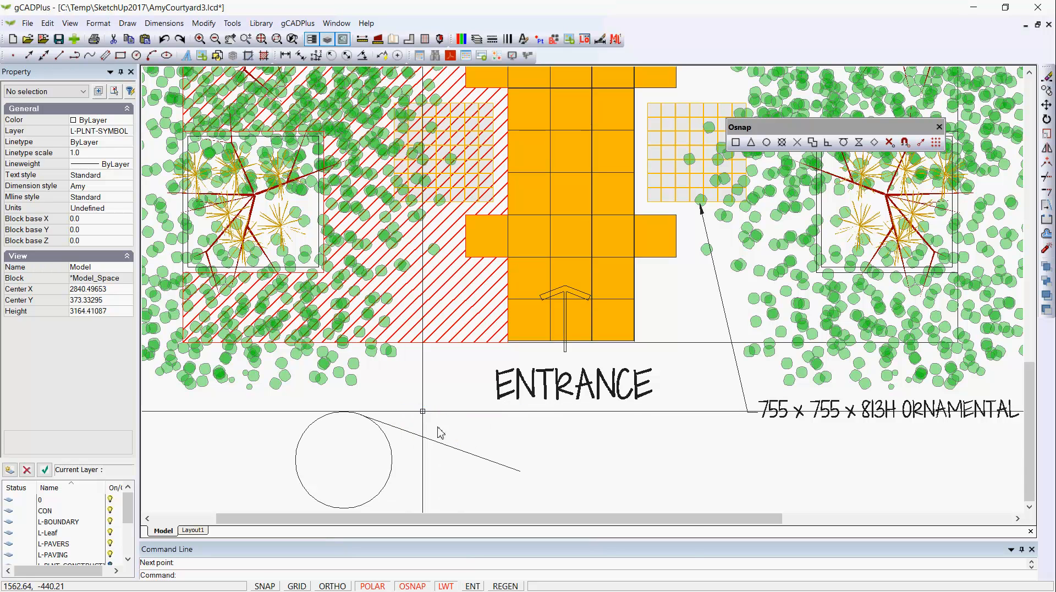
- Draw a second line between the circle's centre, using the Center snap, and a free point to the right of the circle
right_click(550, 449)
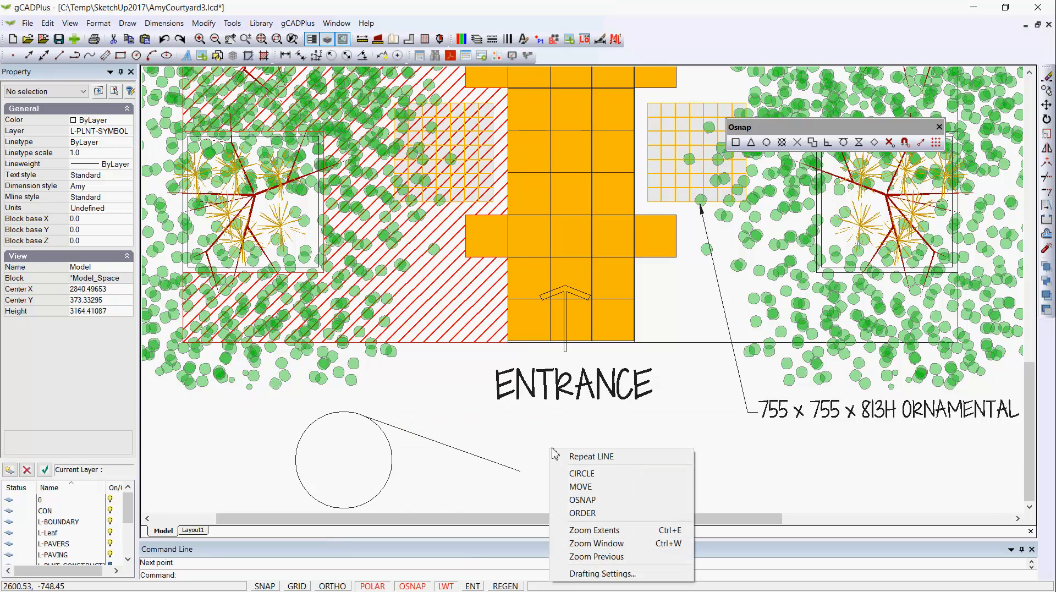
left_click(586, 457)
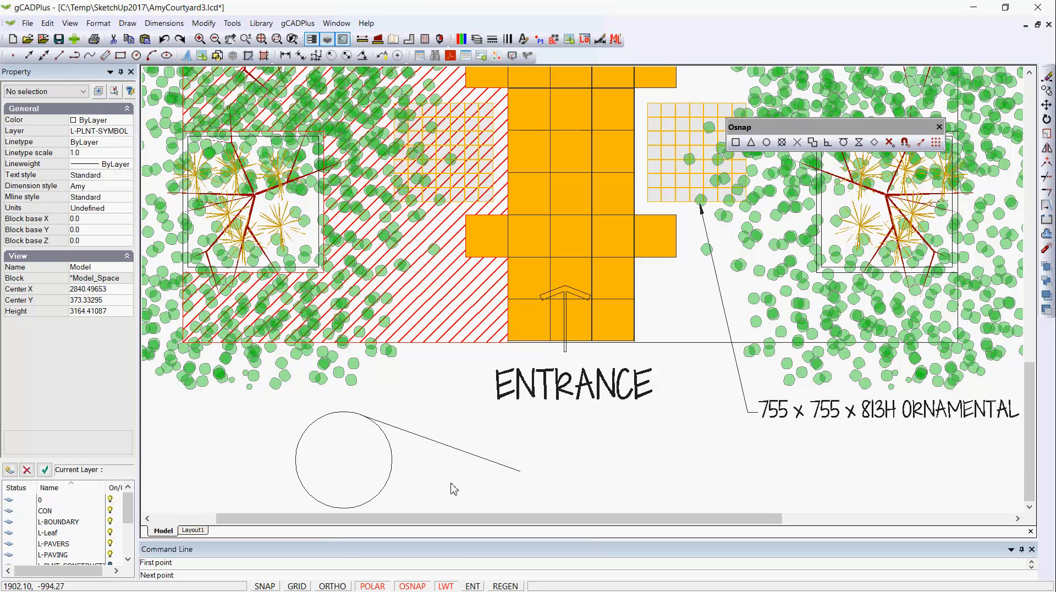
left_click(766, 143)
left_click(392, 487)
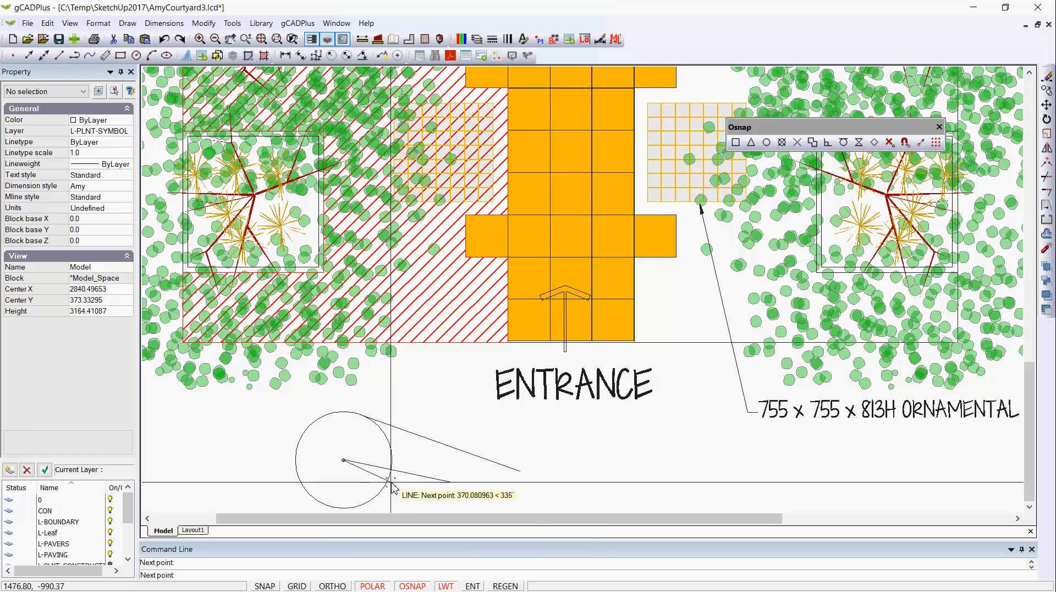
left_click(451, 482)
right_click(432, 469)
left_click(440, 475)
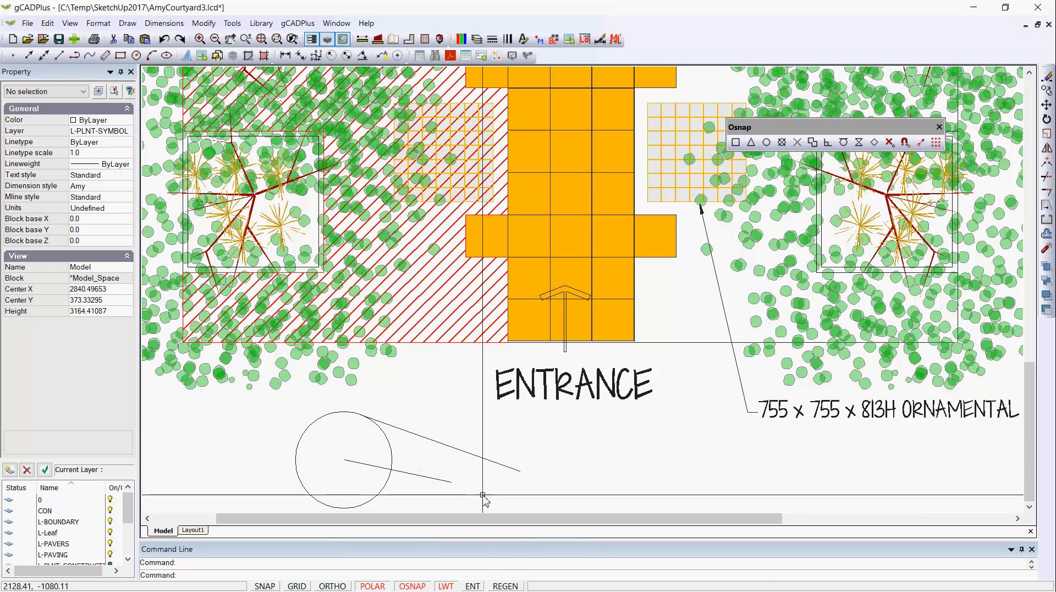
- Erase the circle and the two practice lines below the courtyard plan
left_click_drag(483, 495, 339, 423)
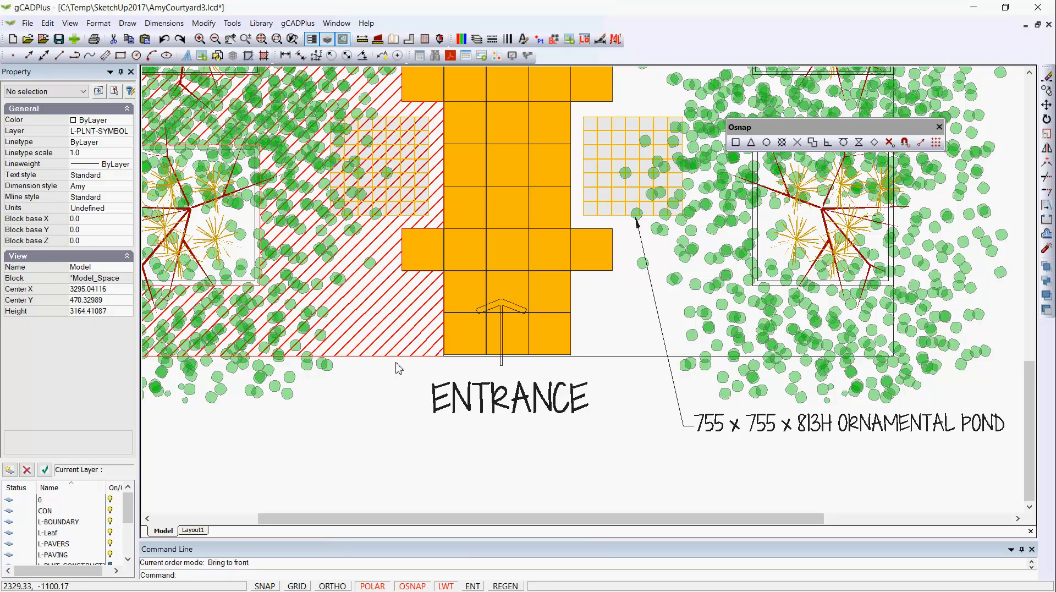
- Select the red polyline around the hatched area to view its vertices, and clear the selection
left_click(381, 357)
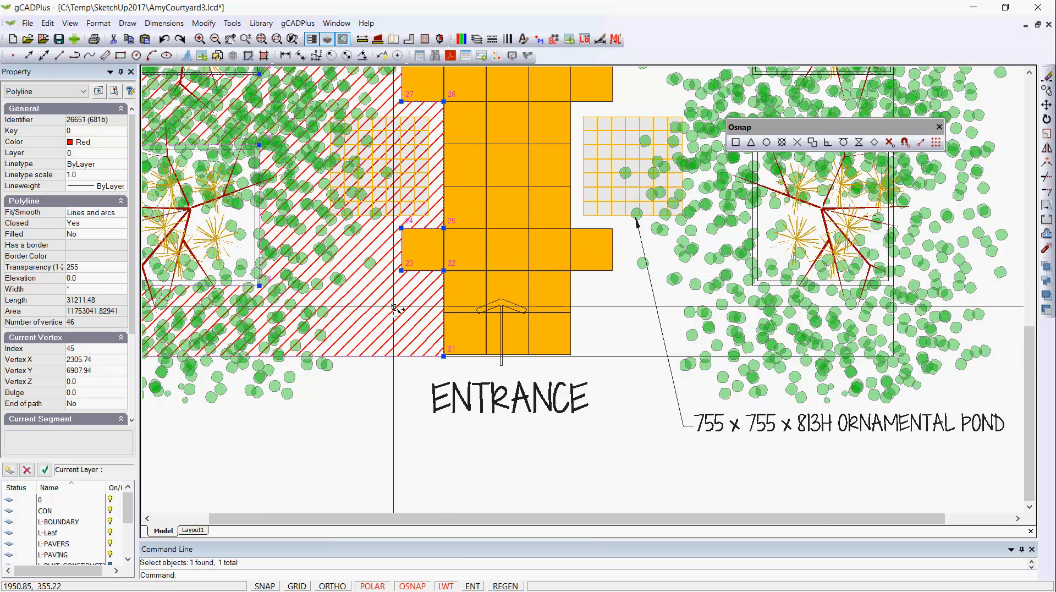
scroll(392, 301, "down", 1)
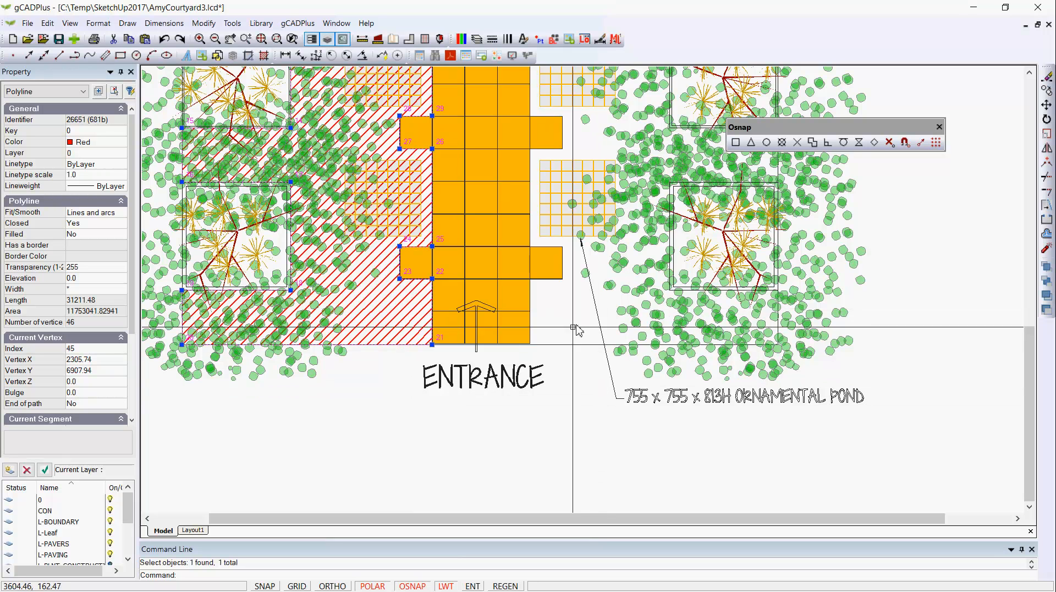
middle_click_drag(550, 396, 378, 434)
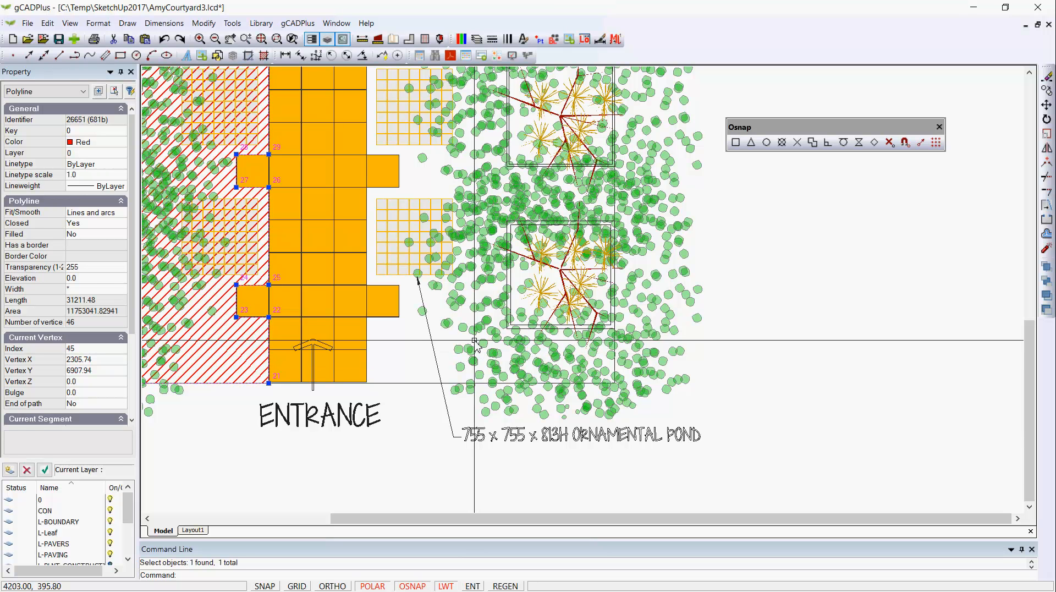
key("Escape")
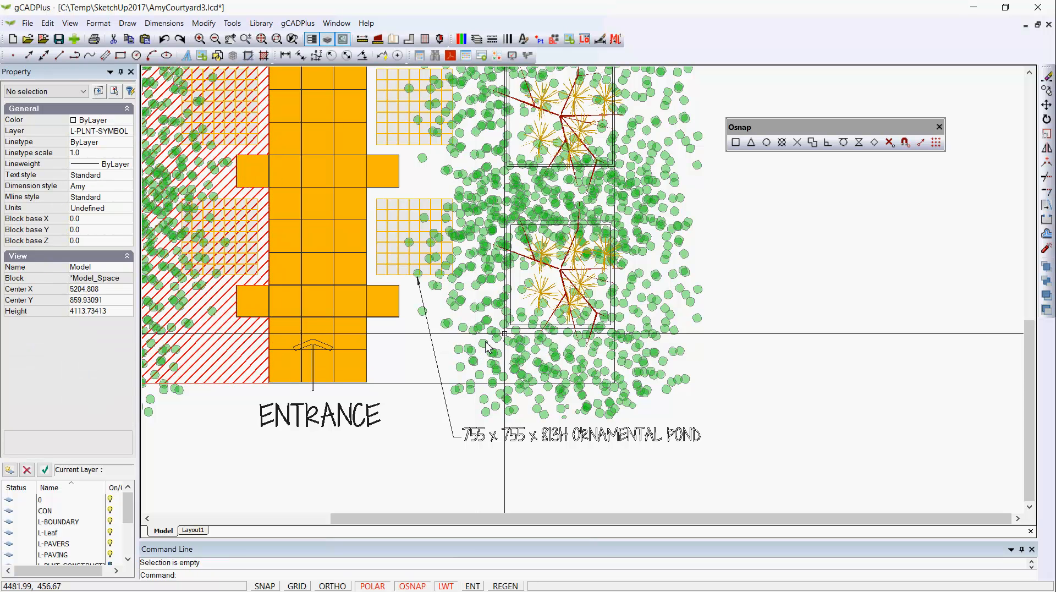
- Enable Endpoint and Intersection as running object snaps in the drafting settings
left_click(904, 144)
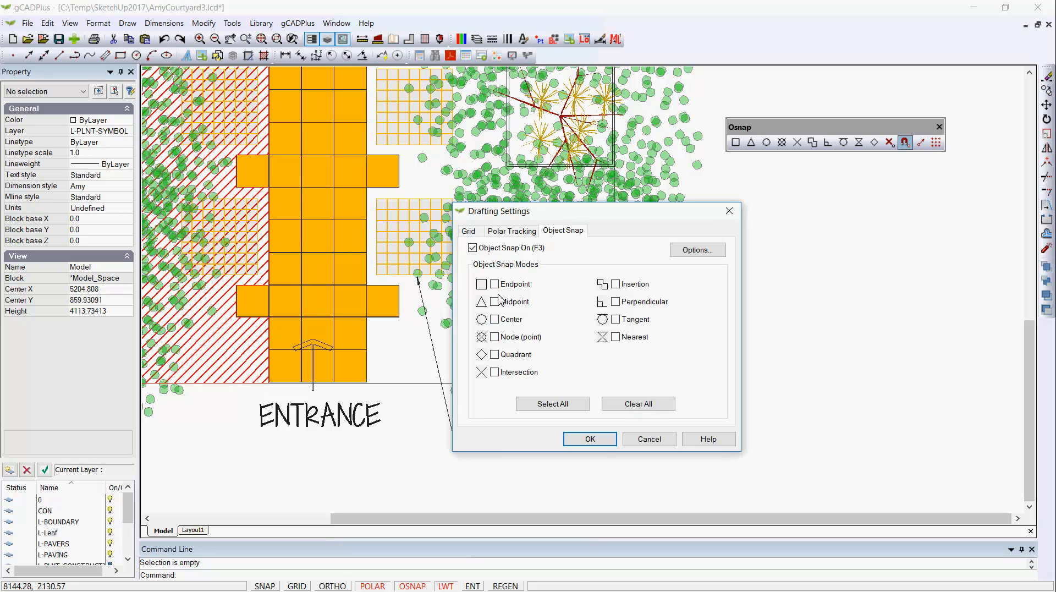
left_click(590, 439)
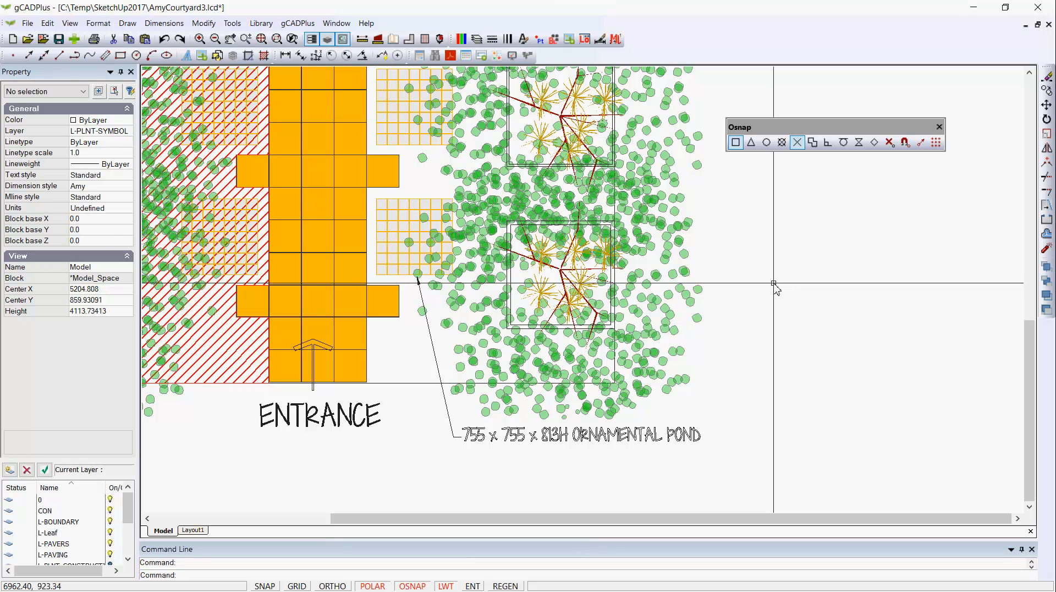
- Check the layer of the tree over the lowest right-hand planter and turn off layer L-SYMBOL to hide the trees
left_click(648, 335)
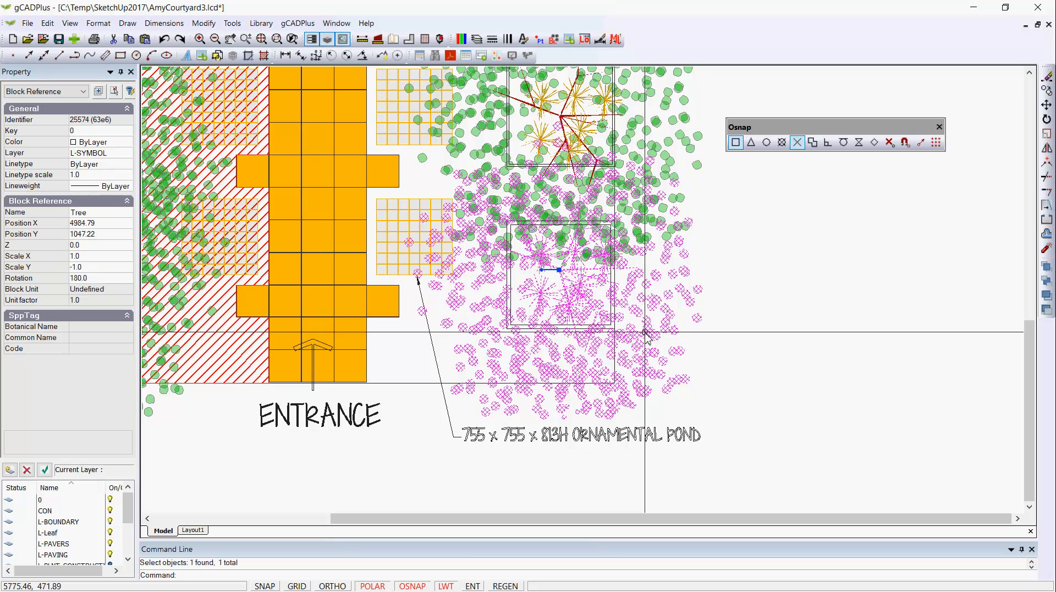
key("Escape")
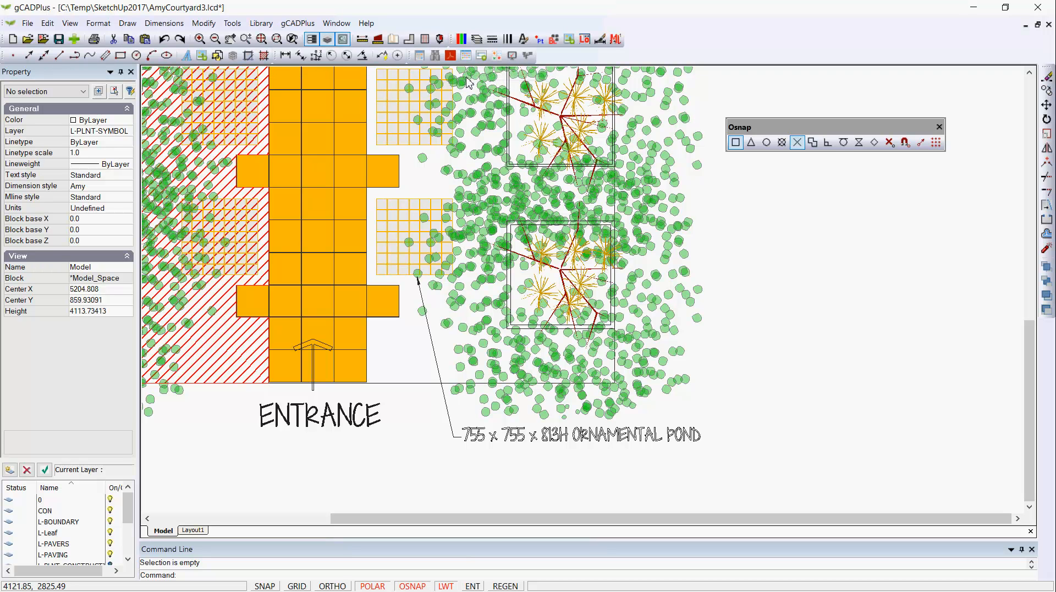
left_click(476, 40)
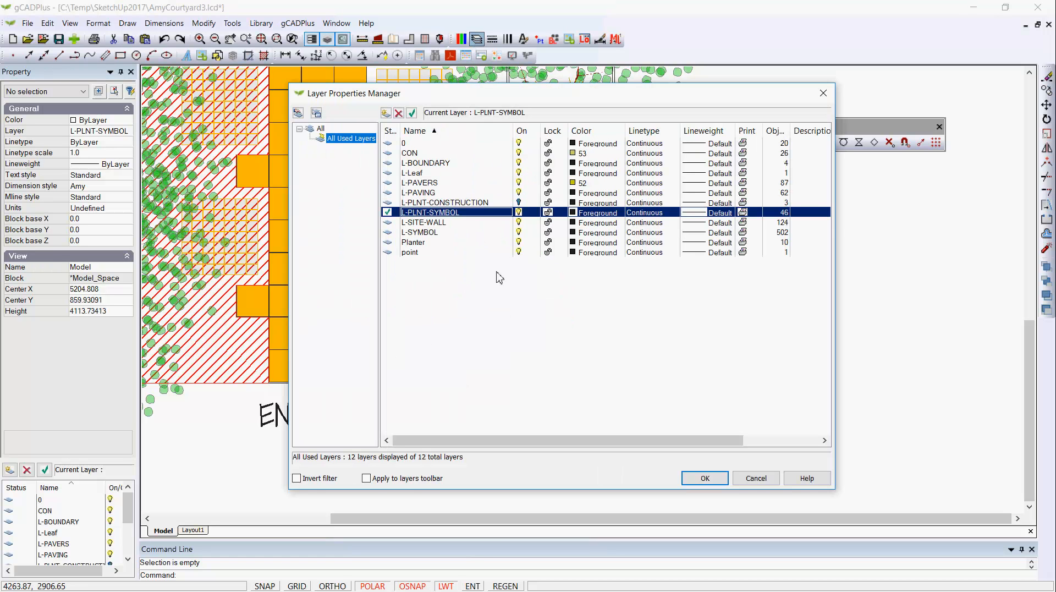
left_click(518, 232)
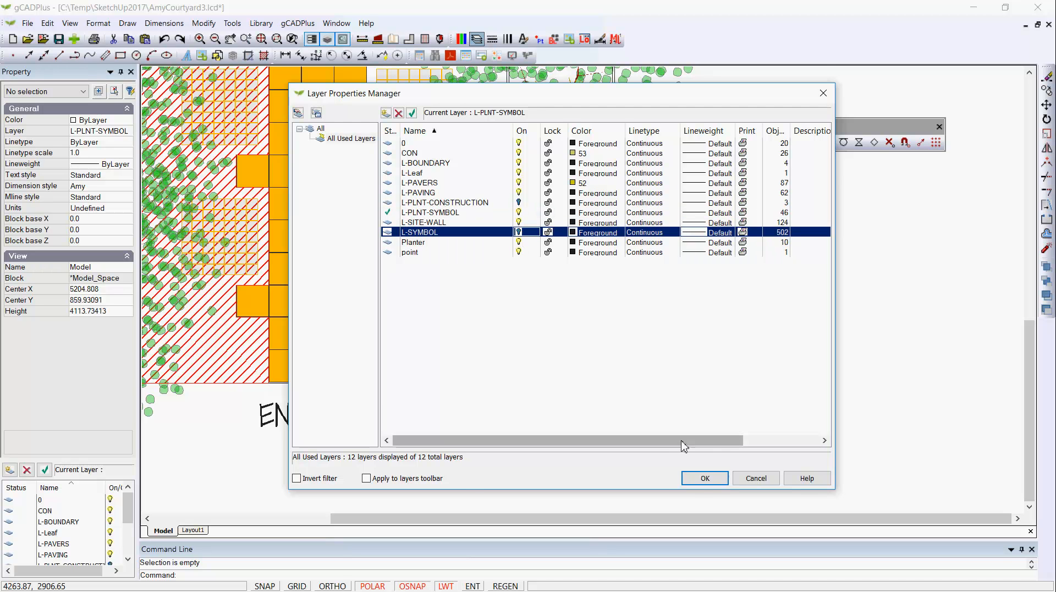
left_click(702, 478)
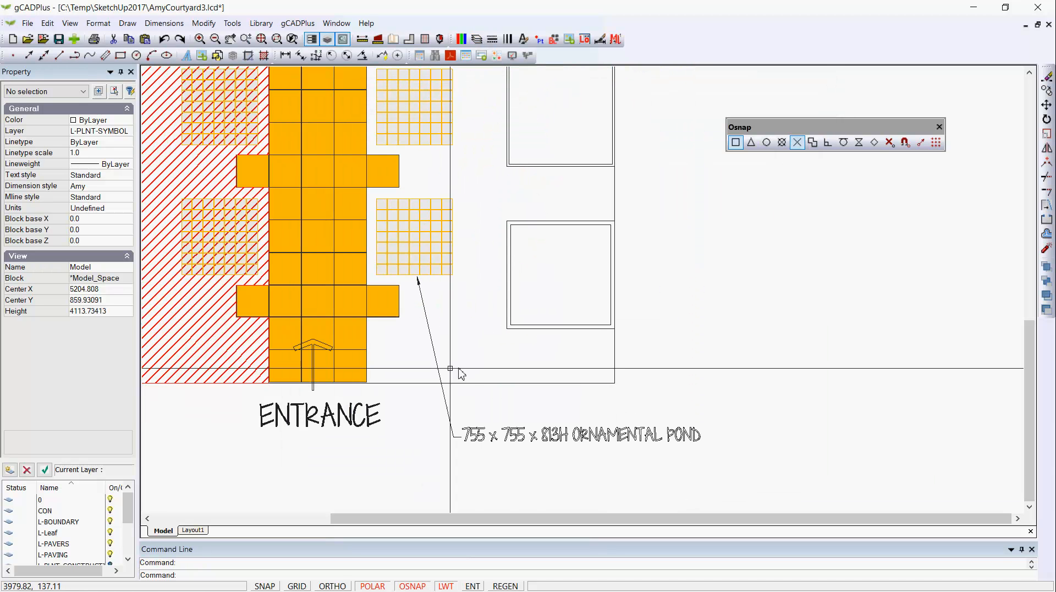
- Make layer 0 current and set the current drawing color to Magenta
left_click(129, 135)
left_click(108, 144)
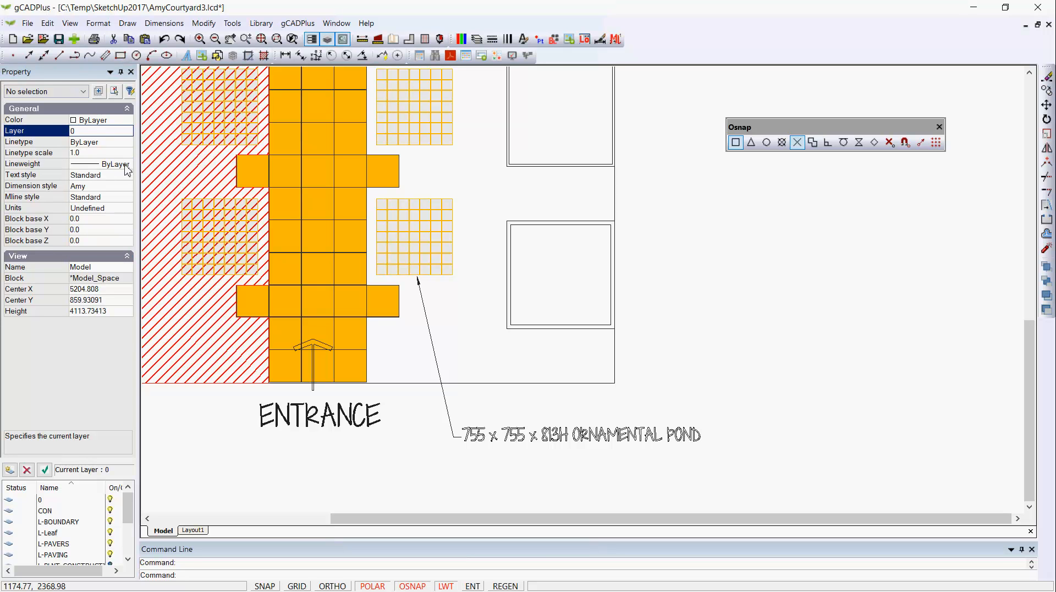
left_click(129, 121)
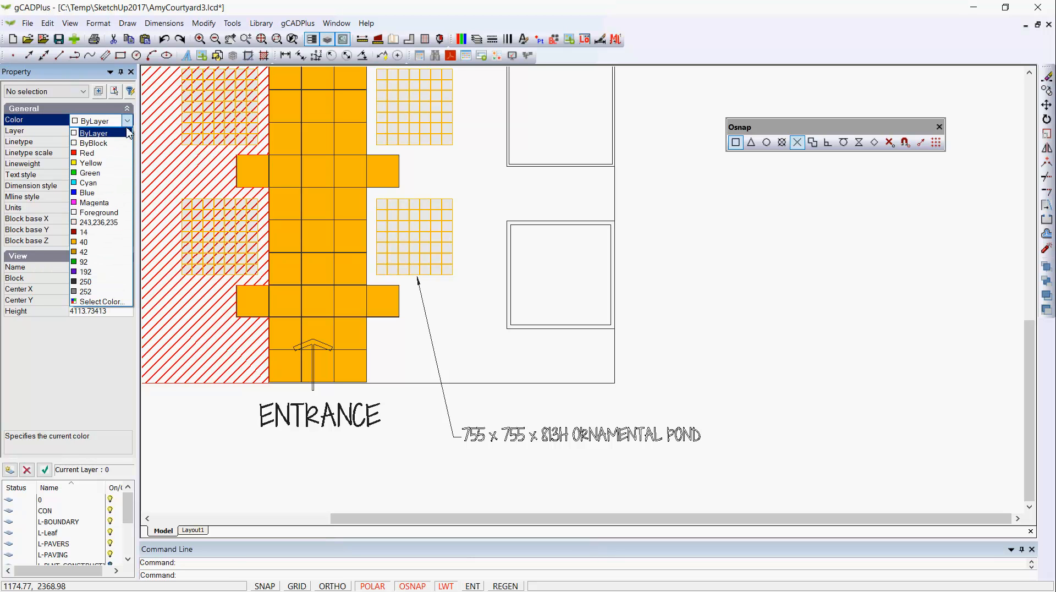
left_click(114, 204)
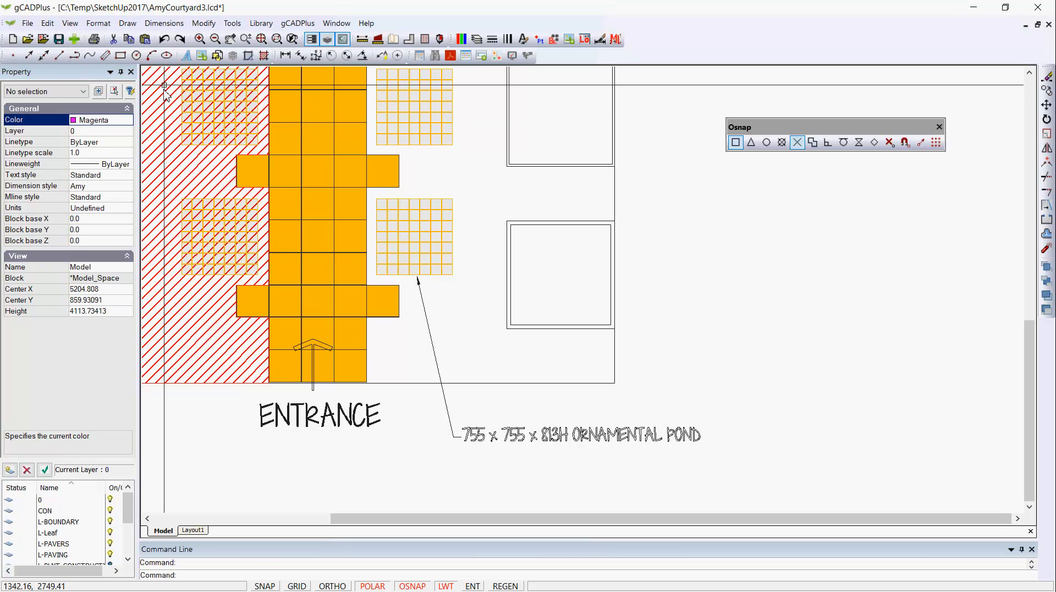
- Start a polyline at the courtyard's lower-right corner and trace it around the lowest right-hand planter to that planter's upper-right corner
left_click(128, 24)
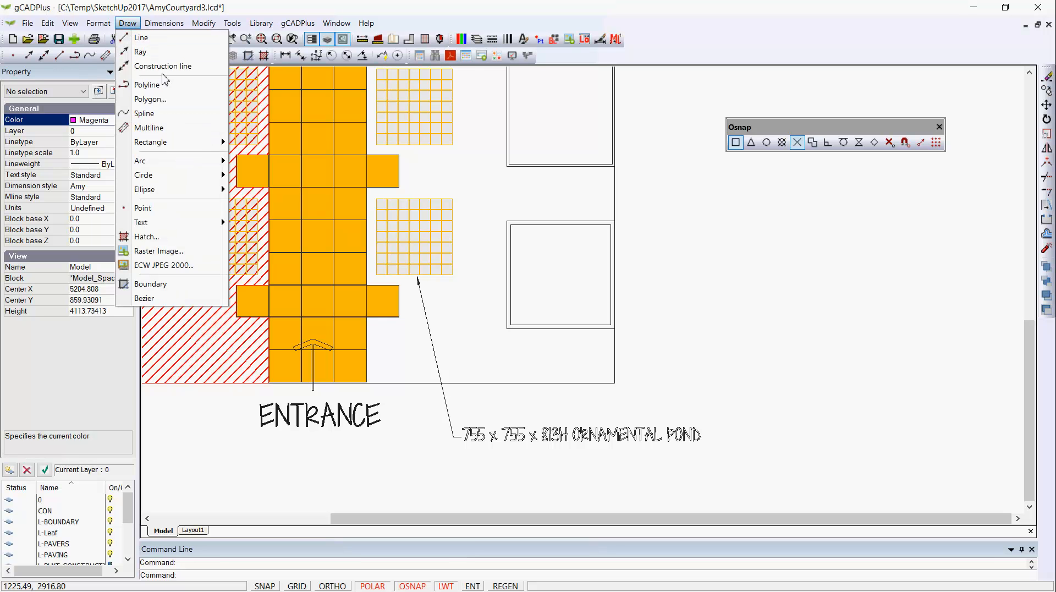
left_click(154, 90)
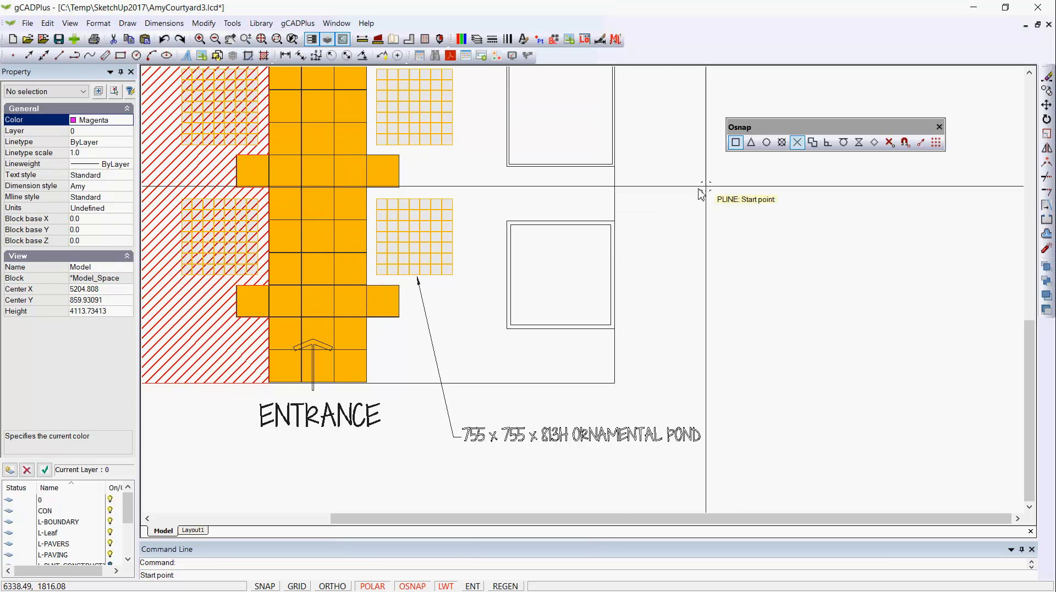
scroll(428, 399, "up", 1)
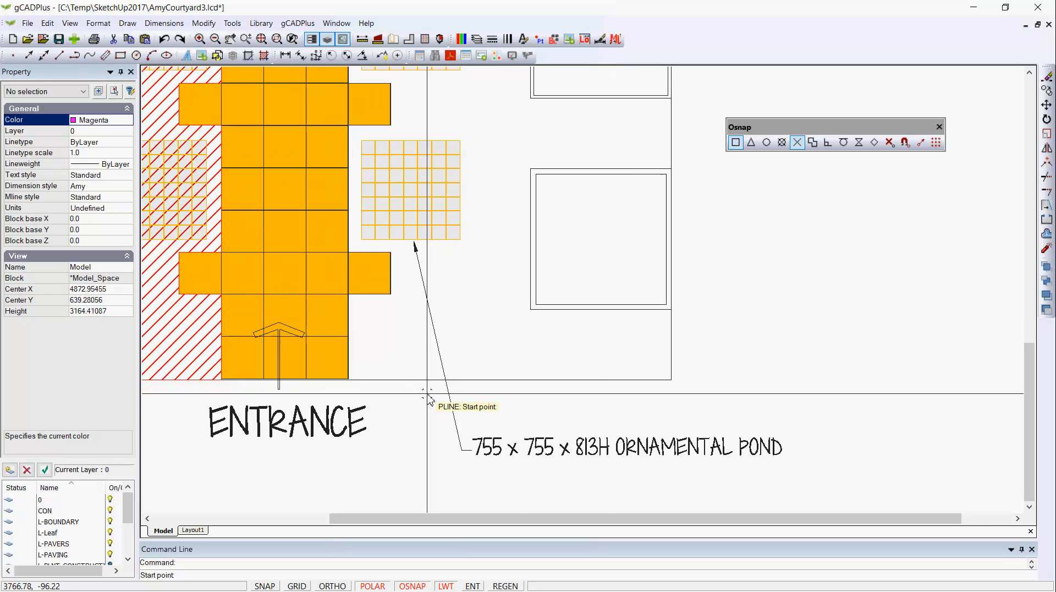
scroll(400, 399, "up", 3)
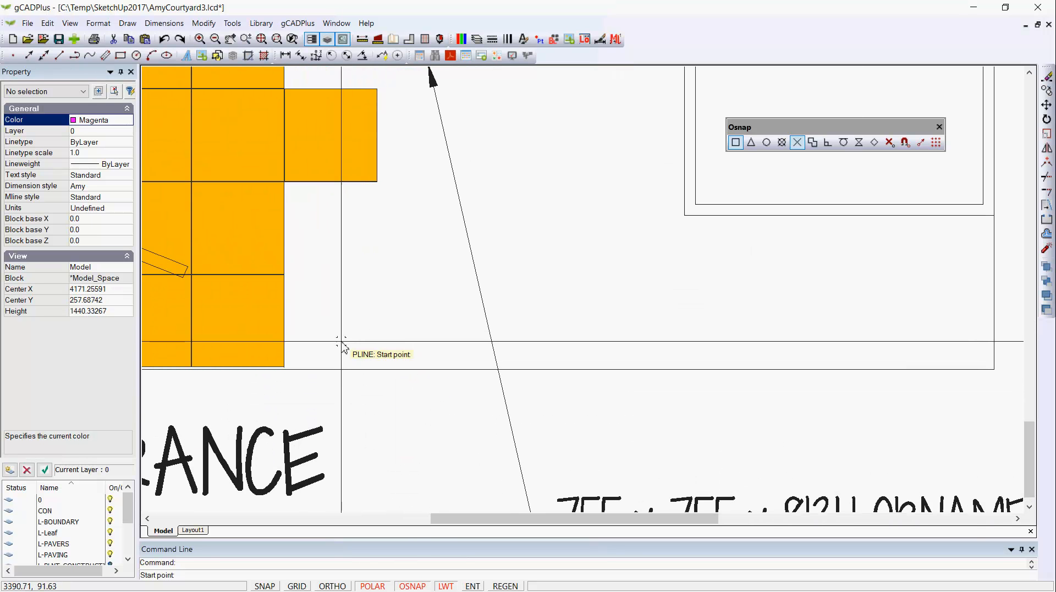
scroll(334, 343, "down", 1)
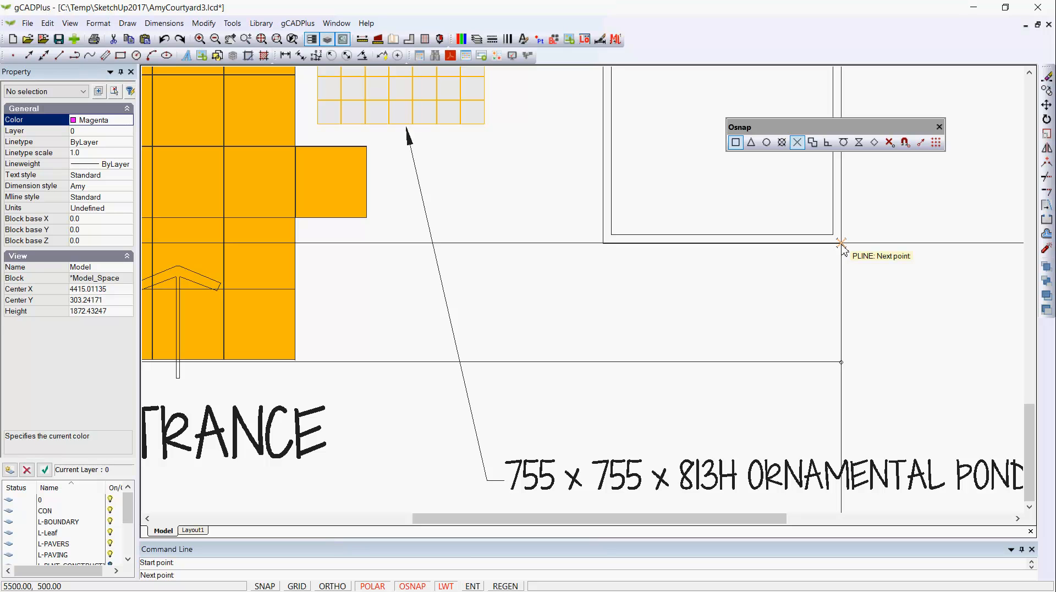
left_click(842, 243)
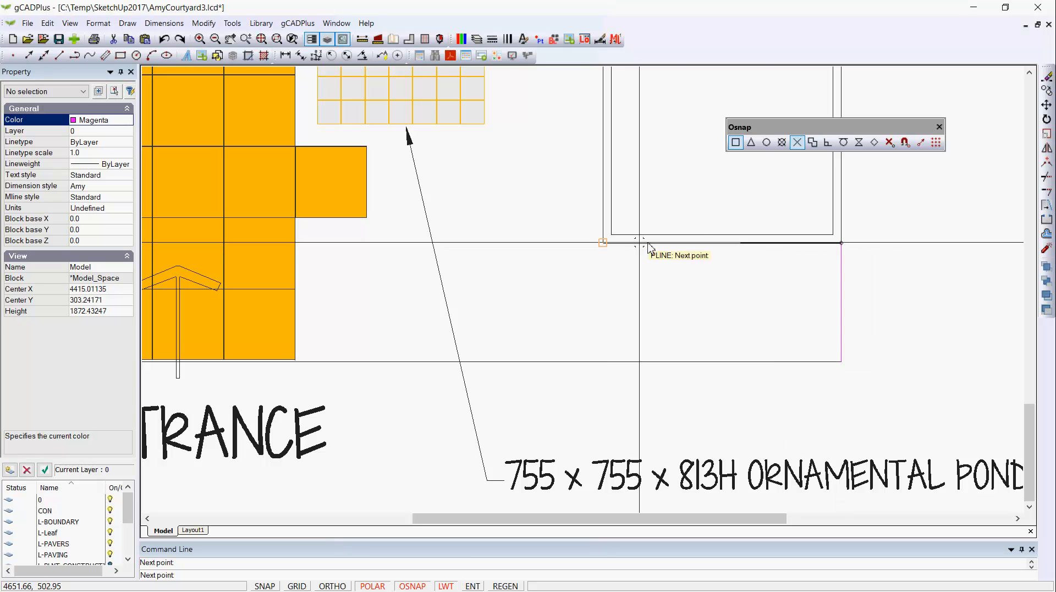
left_click(603, 242)
middle_click_drag(582, 264, 581, 358)
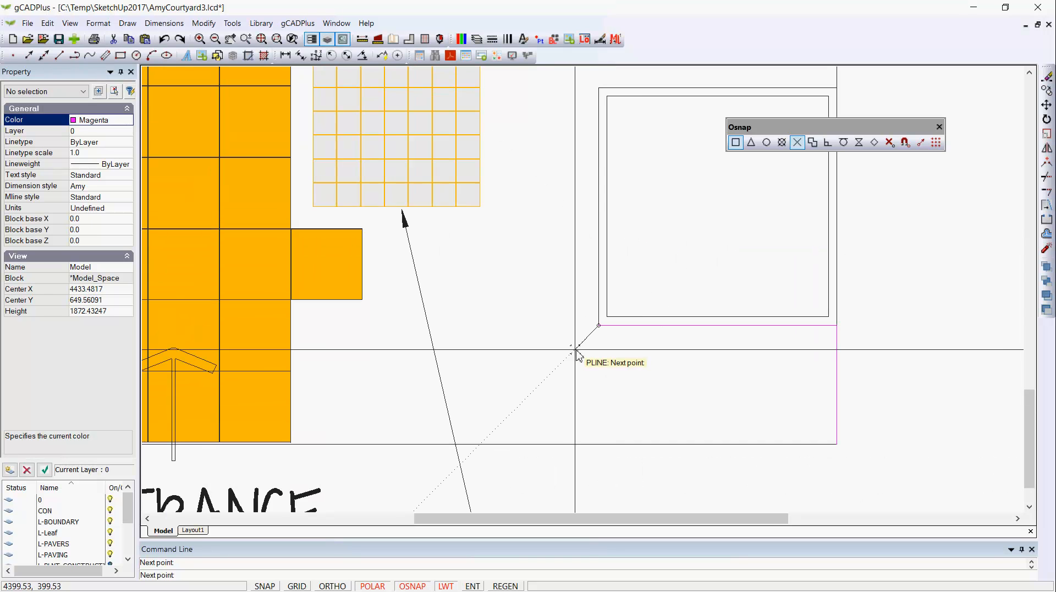
left_click(598, 88)
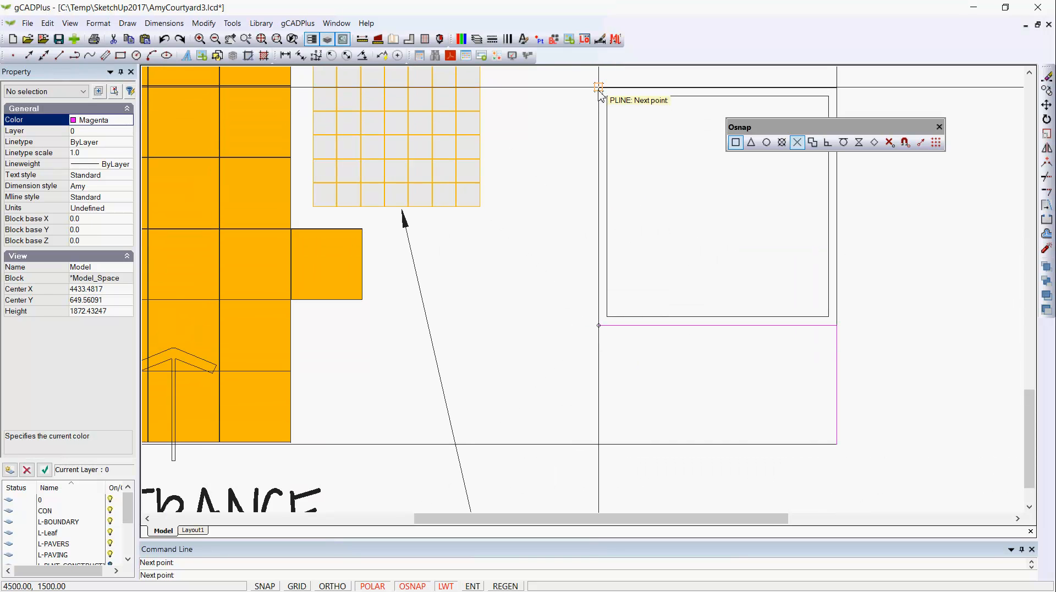
left_click(837, 88)
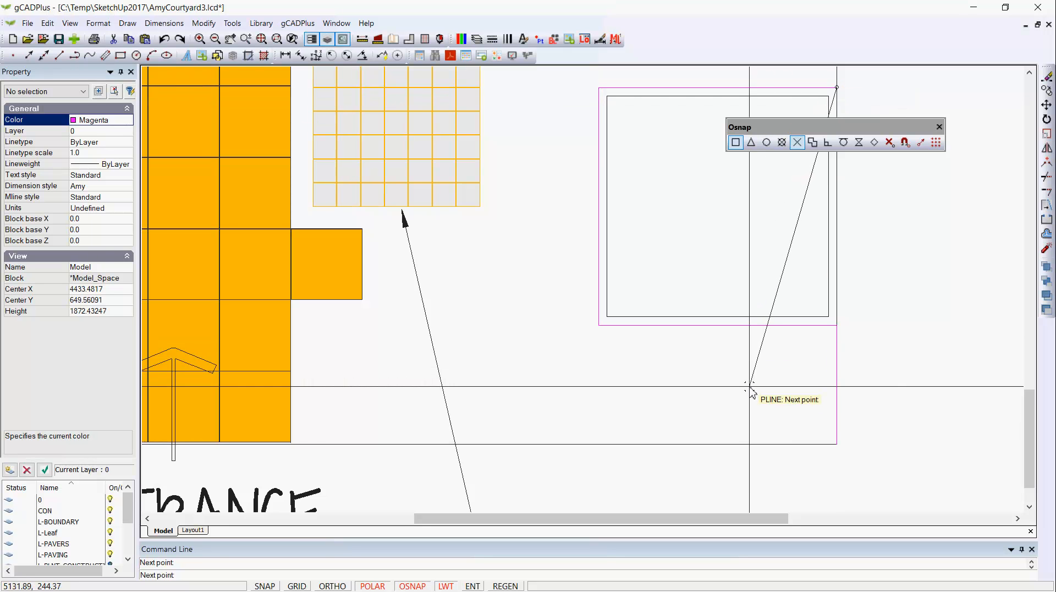
- Continue the polyline up the right edge and around the second right-hand planter from the entrance, ending it at that planter's upper-right corner
scroll(751, 392, "down", 5)
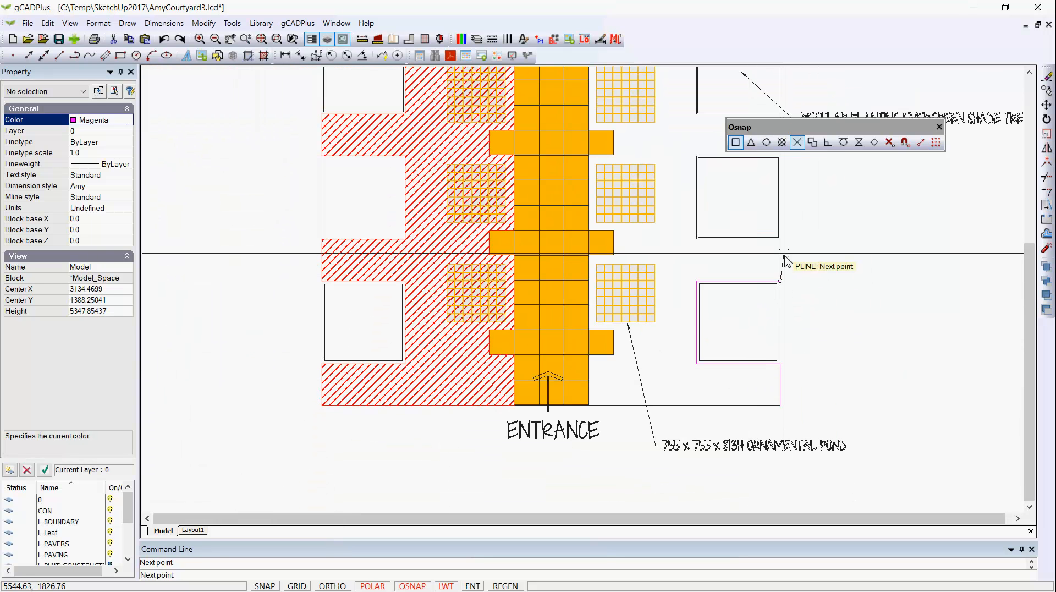
left_click(780, 239)
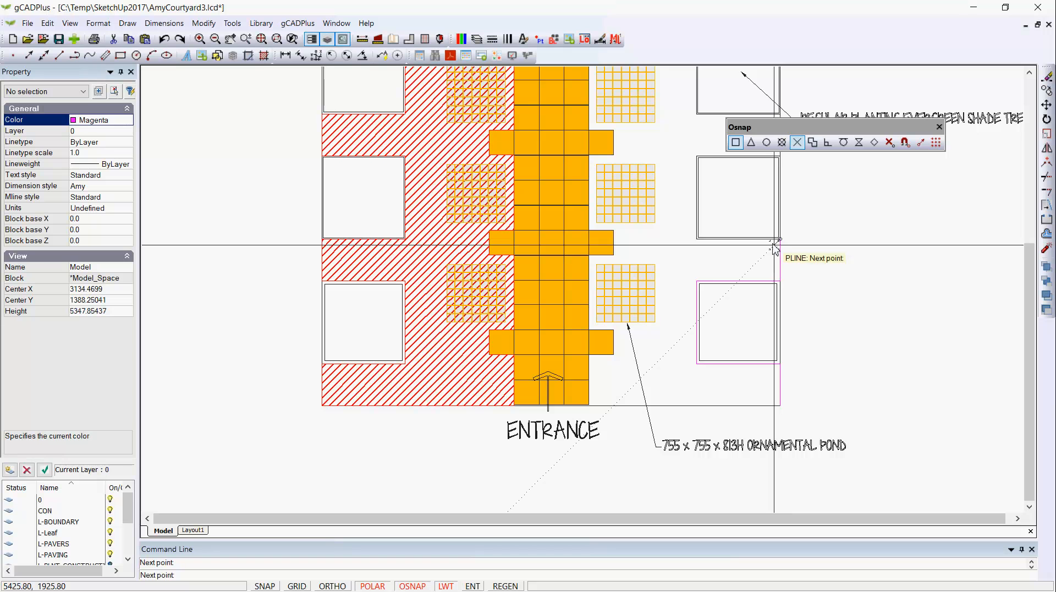
left_click(696, 239)
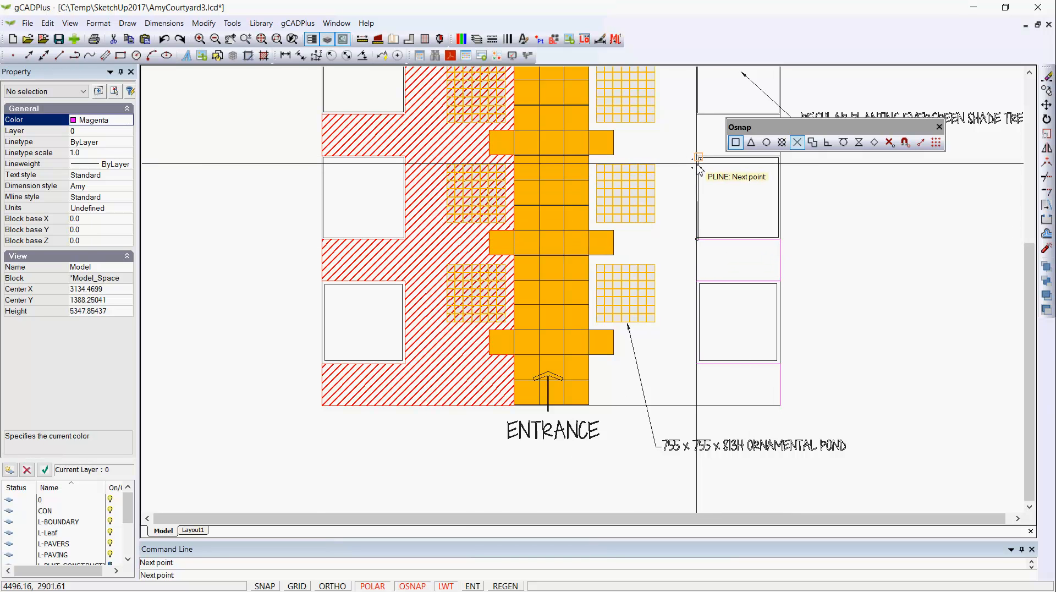
scroll(697, 164, "up", 2)
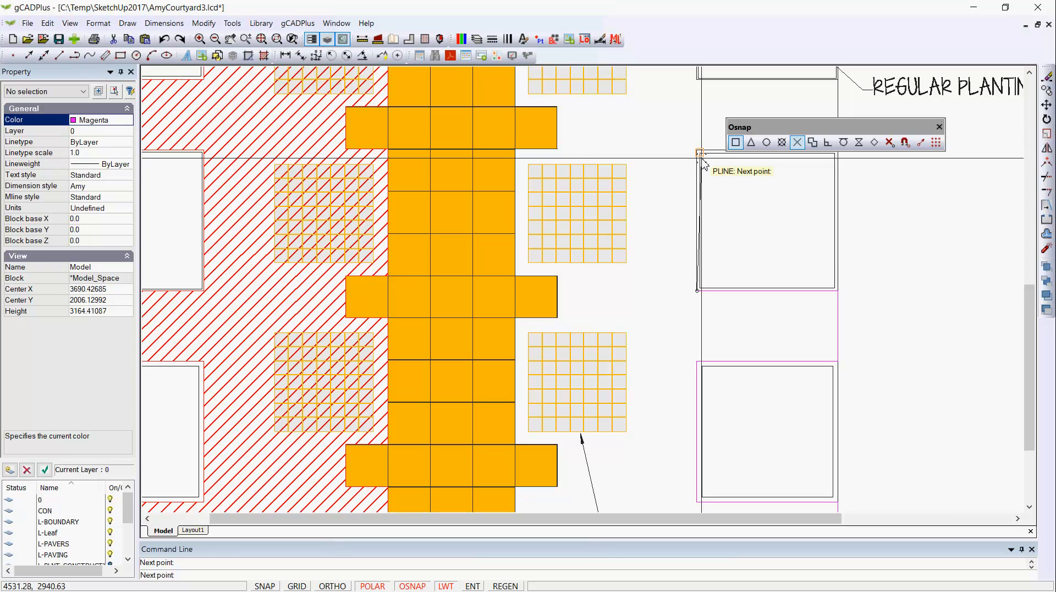
scroll(702, 161, "up", 3)
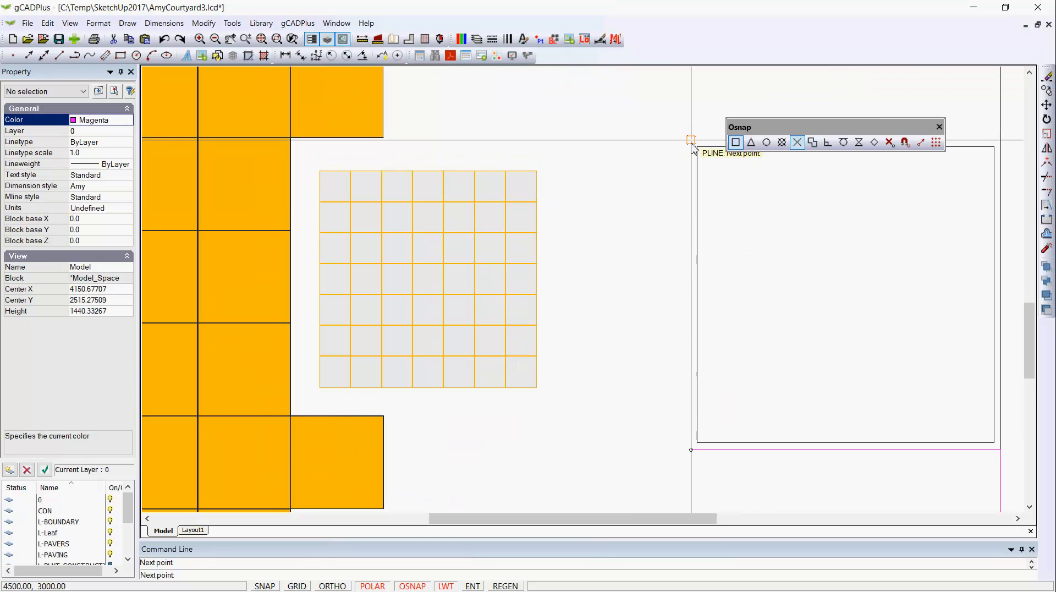
left_click(691, 140)
scroll(696, 146, "down", 2)
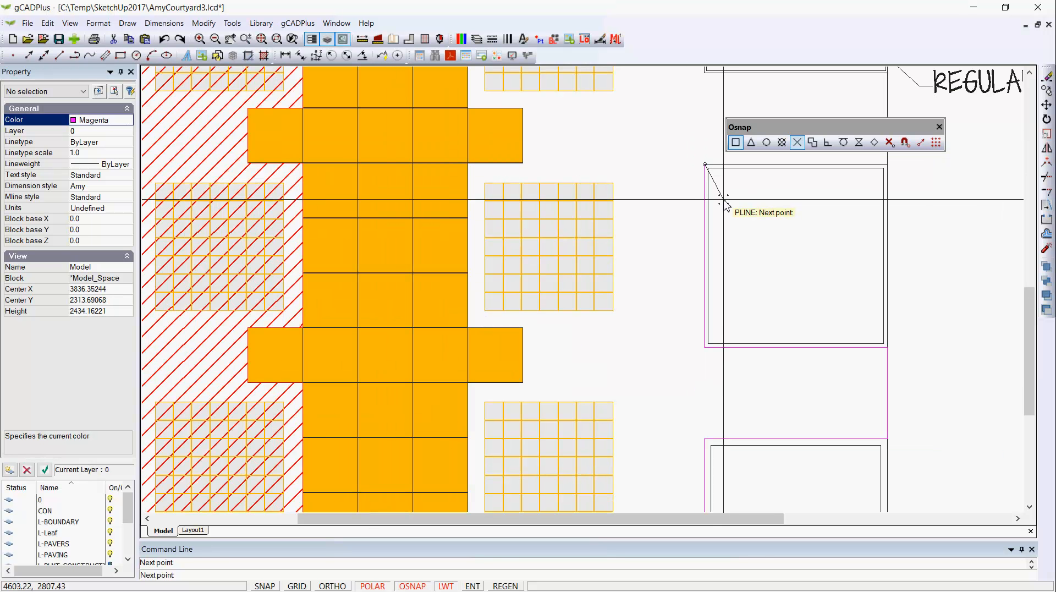
left_click(889, 164)
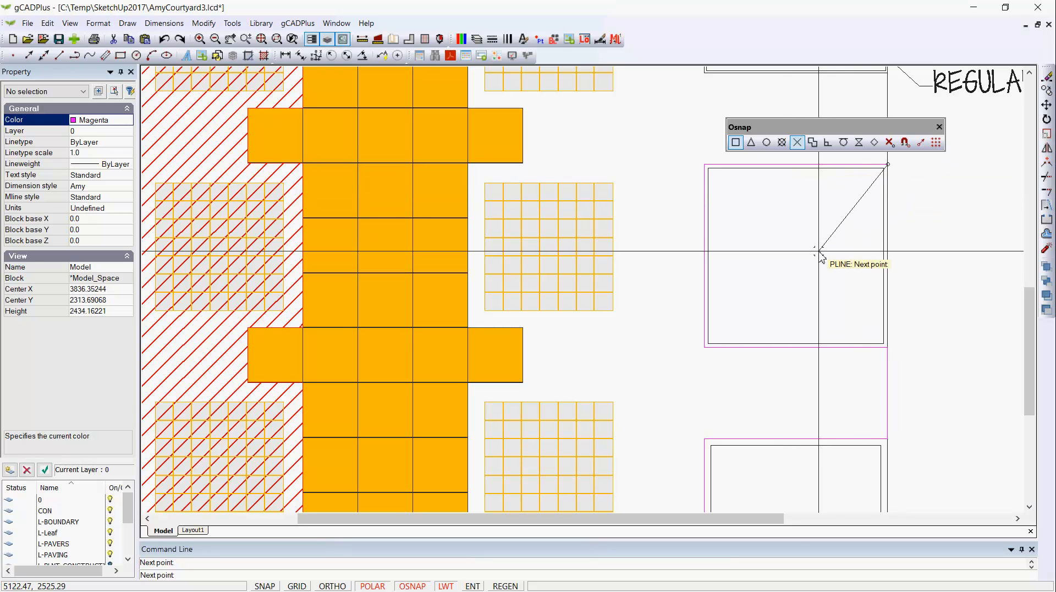
right_click(930, 216)
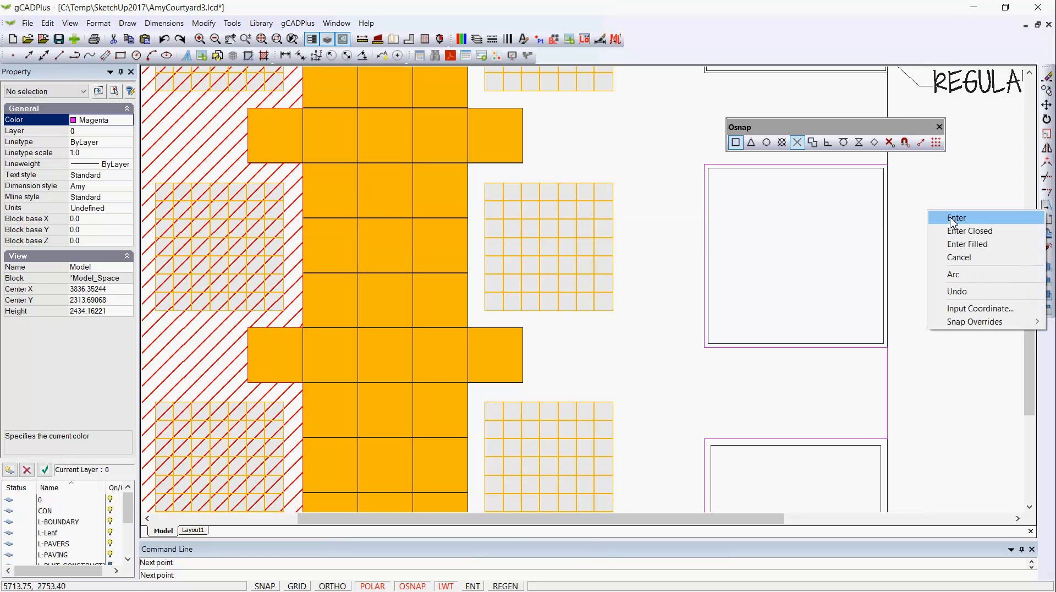
left_click(944, 217)
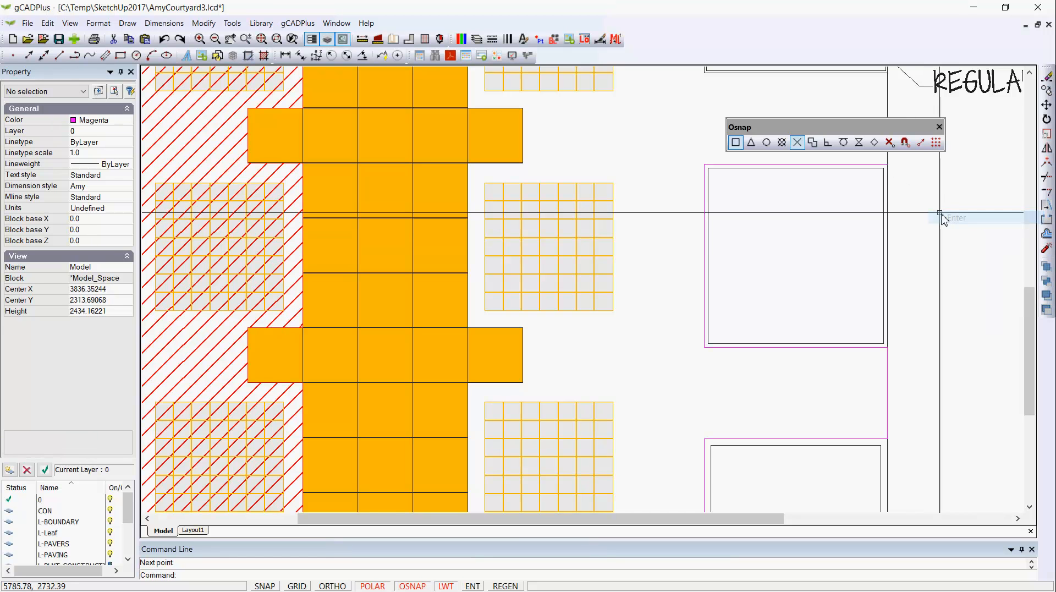
- Clear all running object snap modes in the drafting settings
left_click(905, 144)
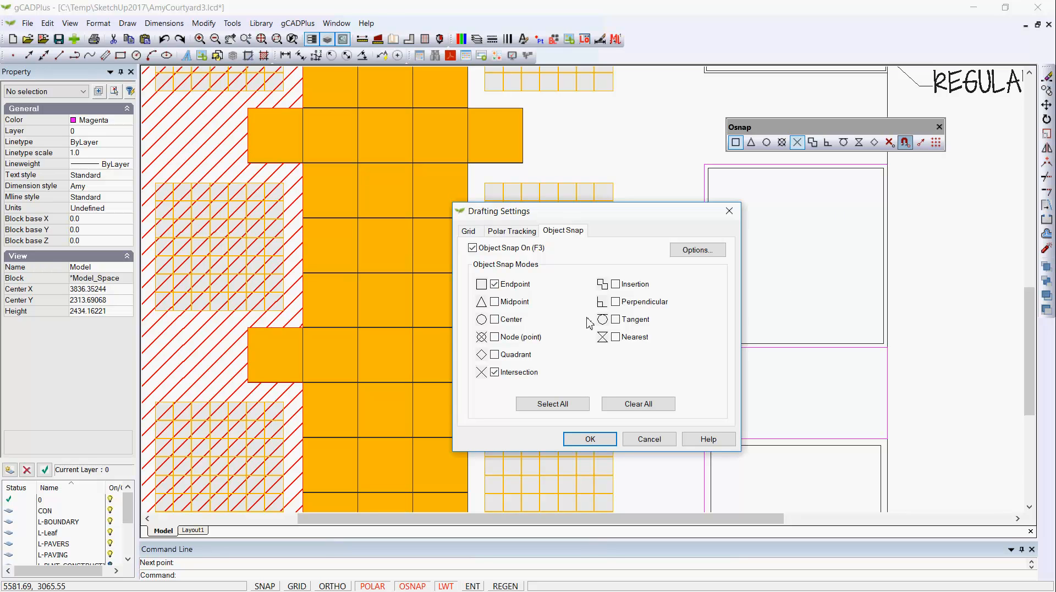
left_click(636, 409)
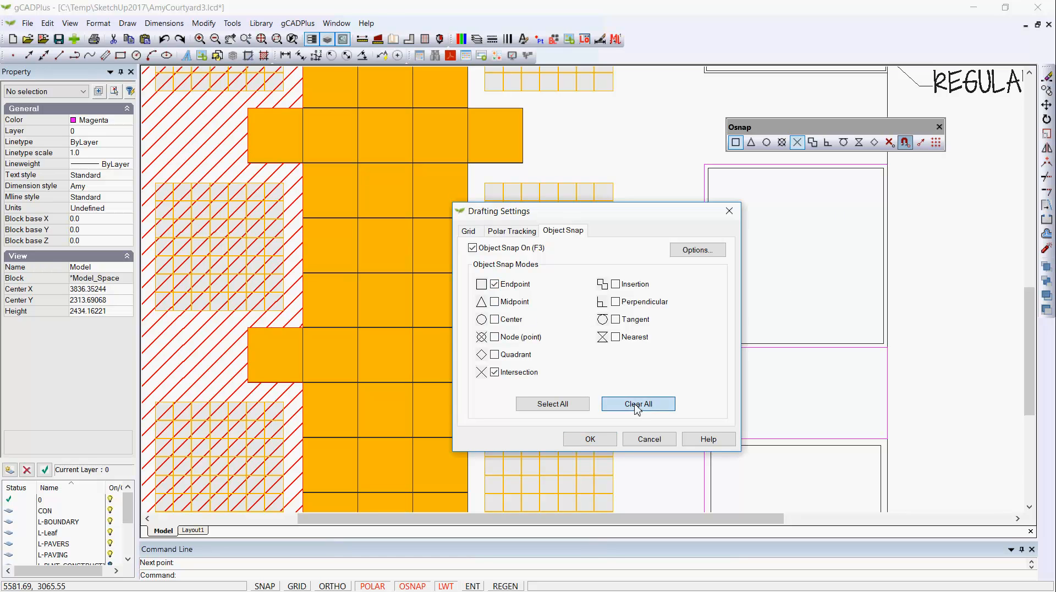
left_click(595, 440)
- Using one-time Endpoint snaps, draw a polyline from the second right-hand planter's upper-right corner to the third planter's lower-right and lower-left corners
middle_click_drag(814, 259, 641, 407)
right_click(590, 270)
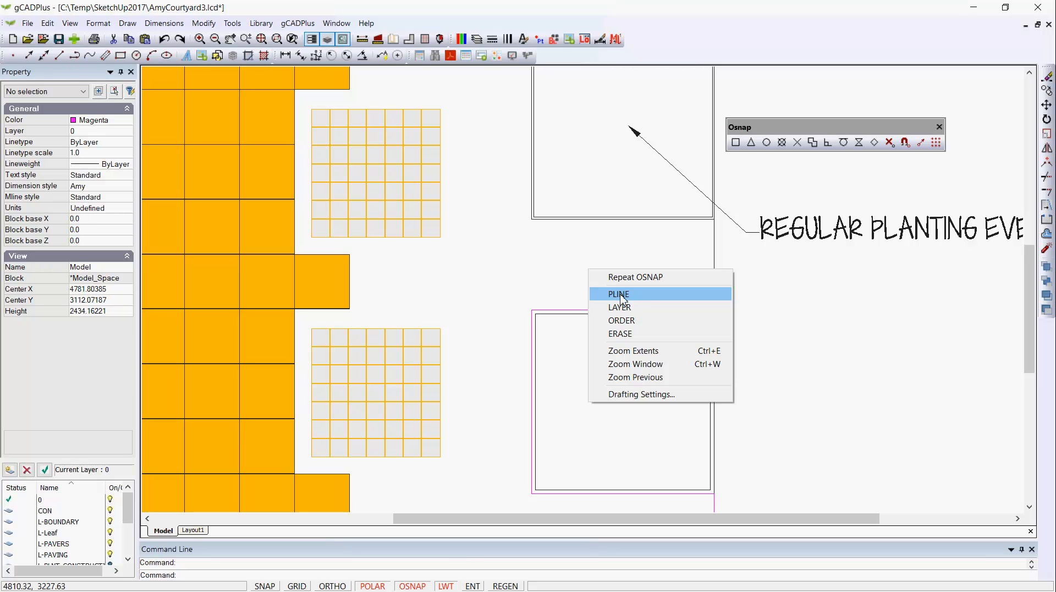
left_click(627, 297)
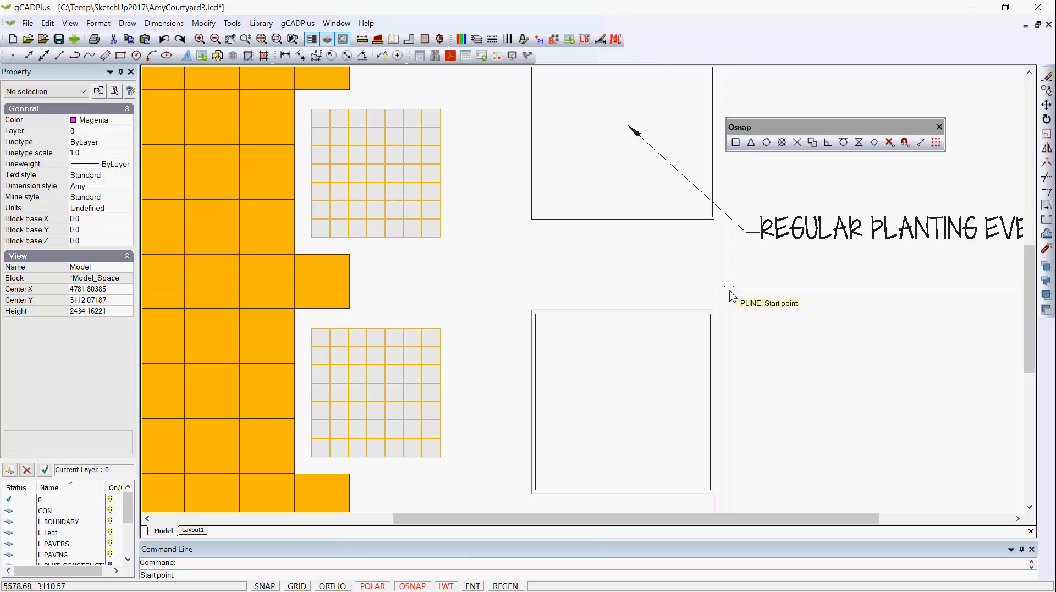
left_click(714, 310)
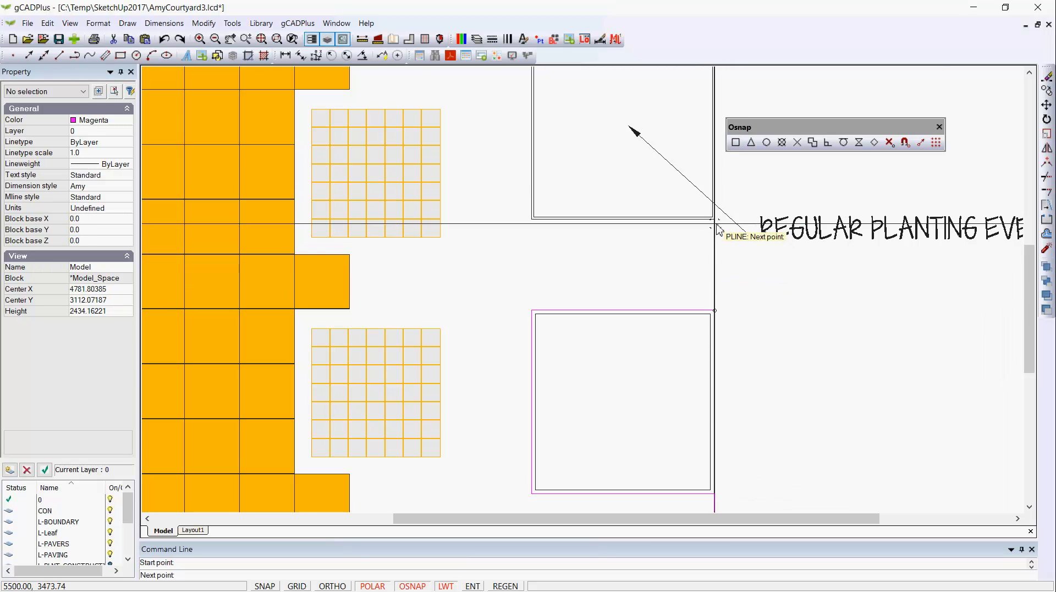
scroll(716, 217, "up", 3)
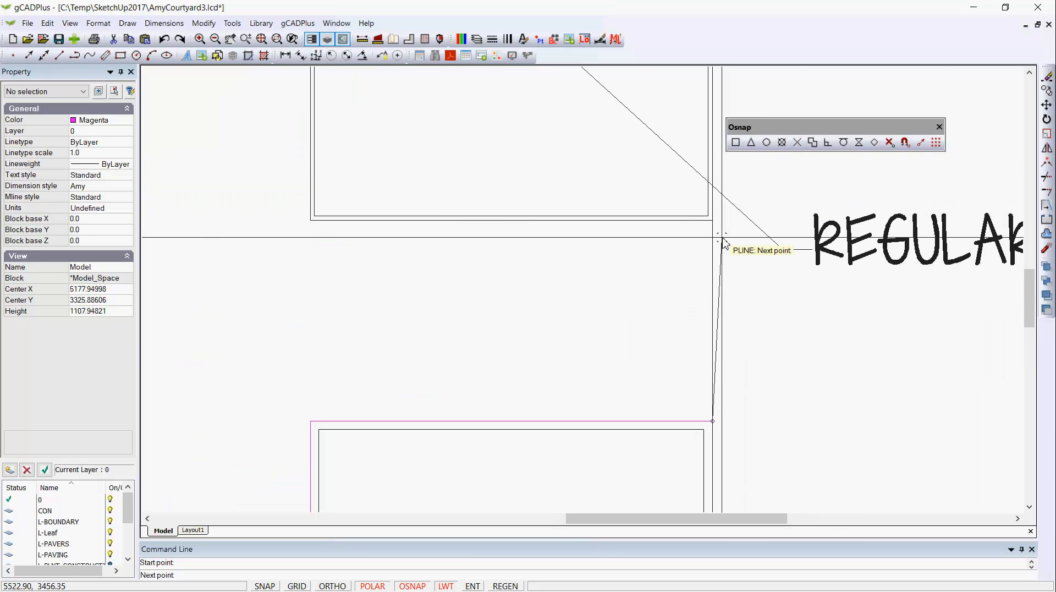
left_click(712, 220)
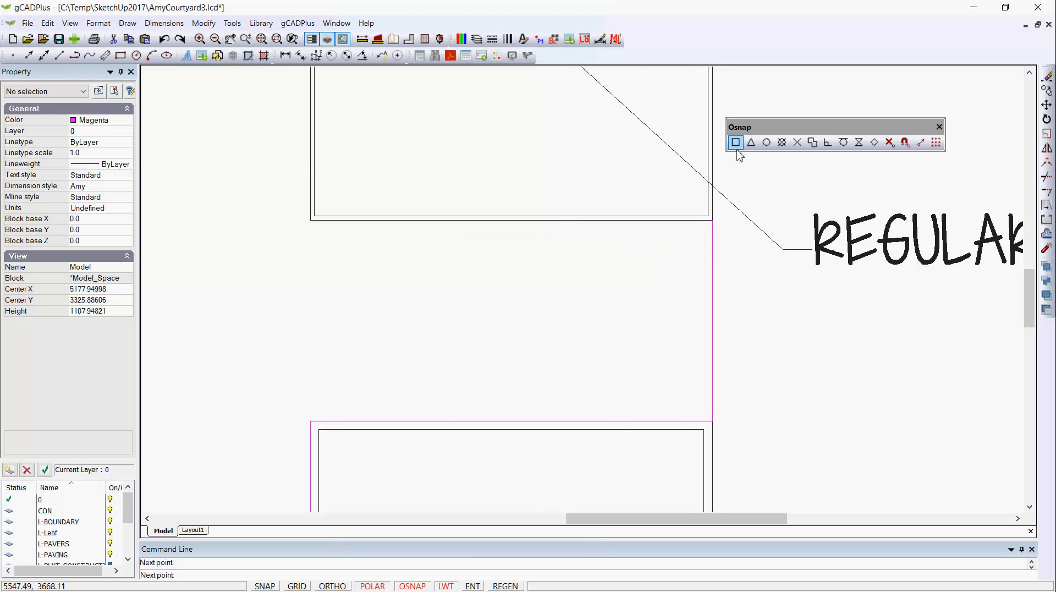
left_click(312, 220)
right_click(363, 269)
left_click(391, 274)
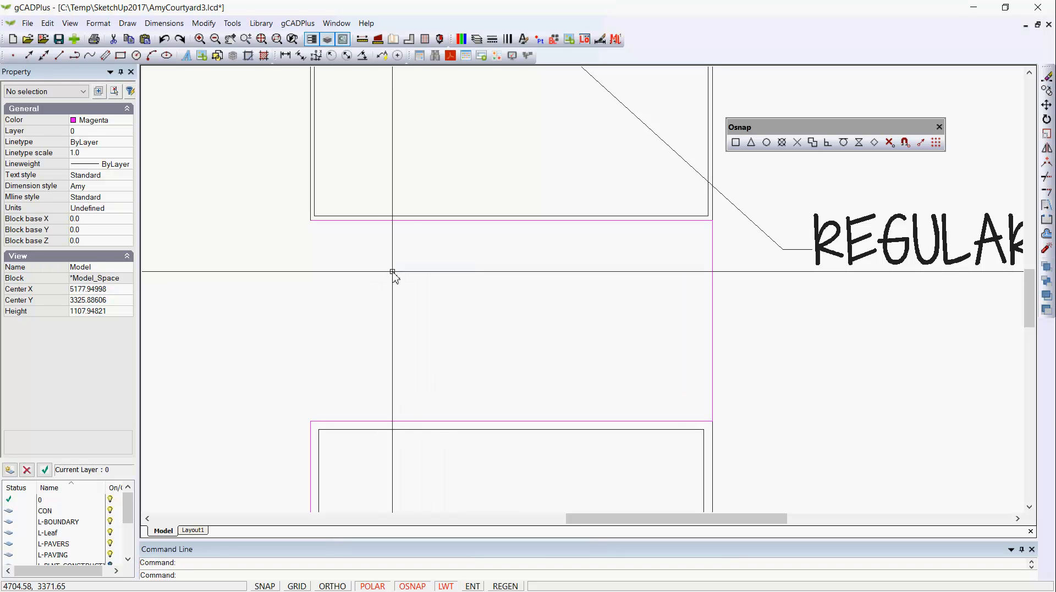
- Inspect the red planting hatch on the courtyard's left half against the traced right side, leaving nothing selected
scroll(393, 272, "down", 5)
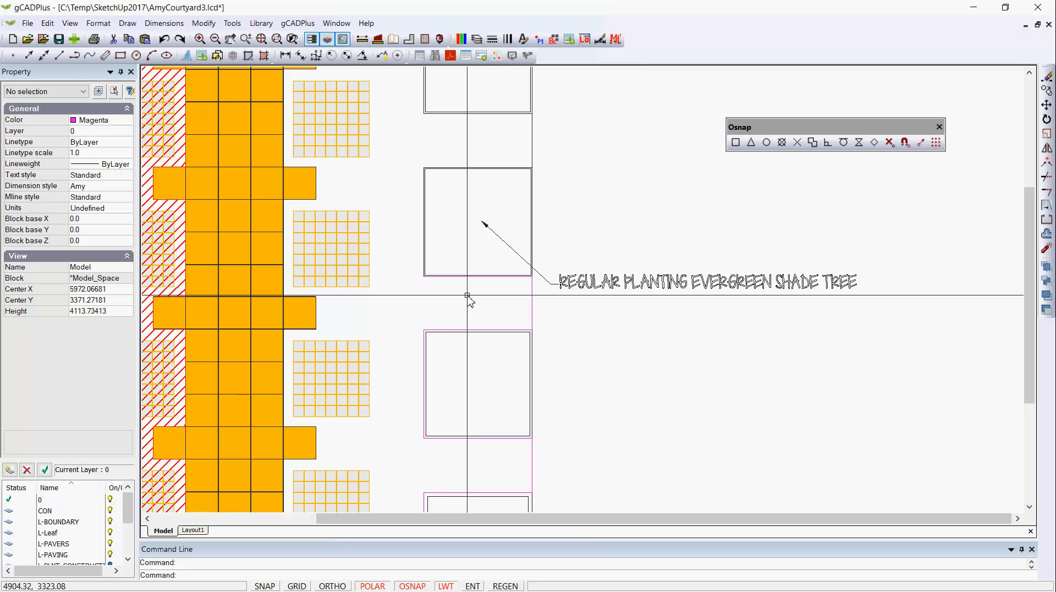
right_click(449, 301)
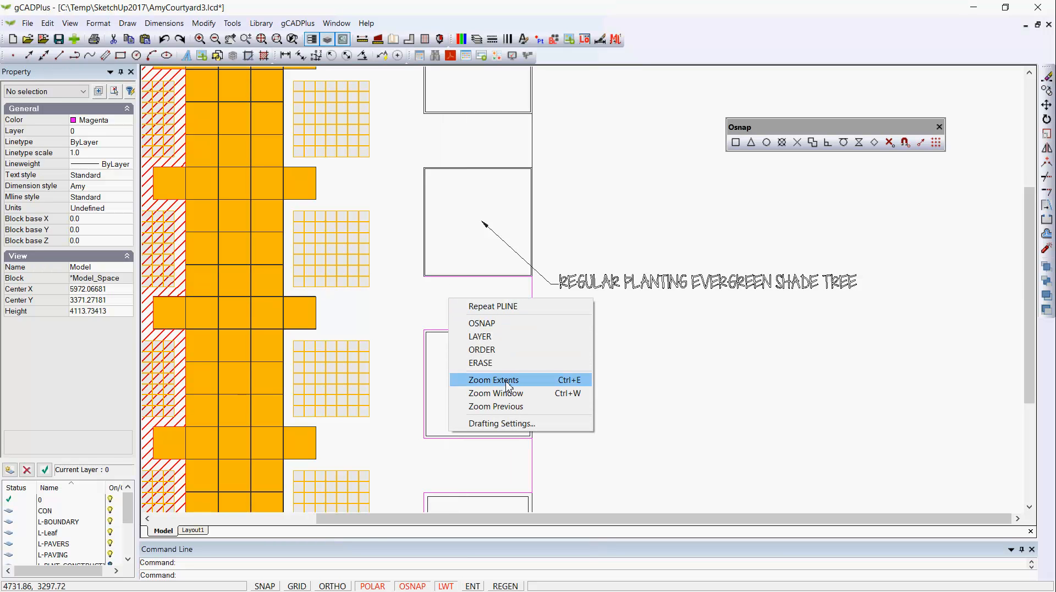
left_click(639, 397)
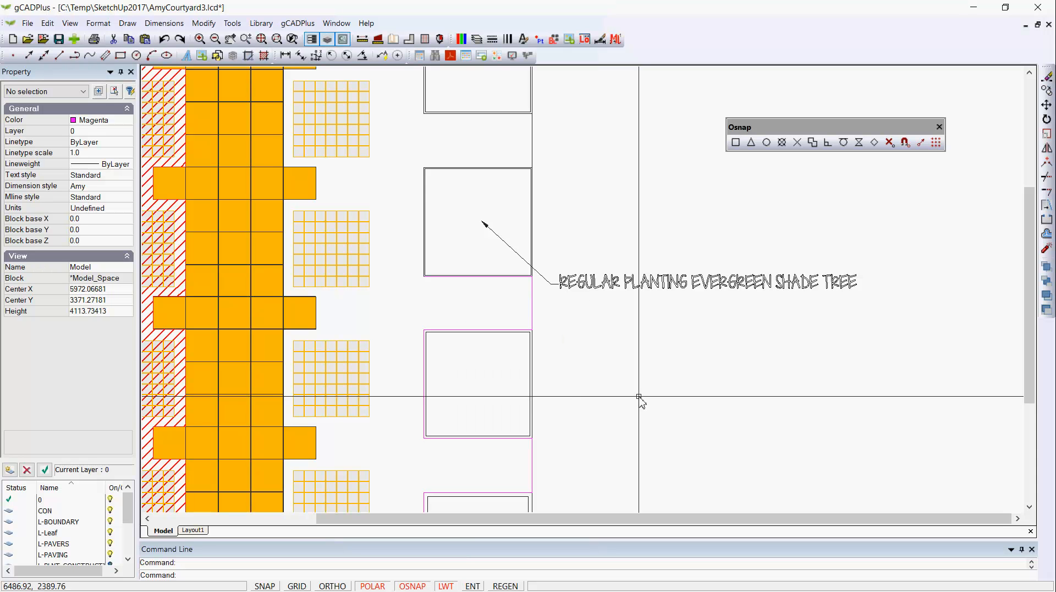
middle_click_drag(429, 364, 600, 325)
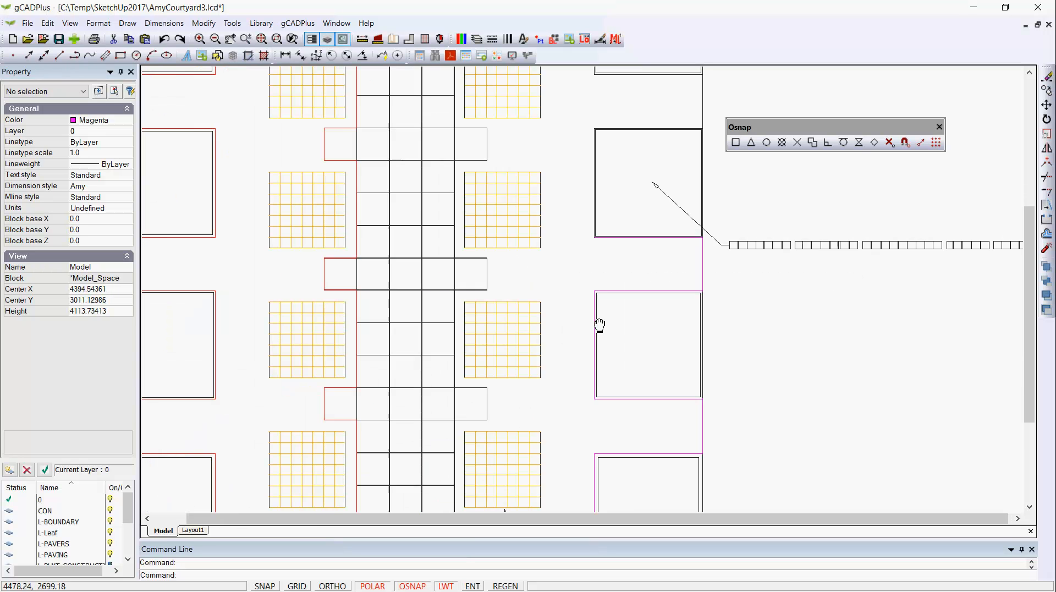
left_click(289, 290)
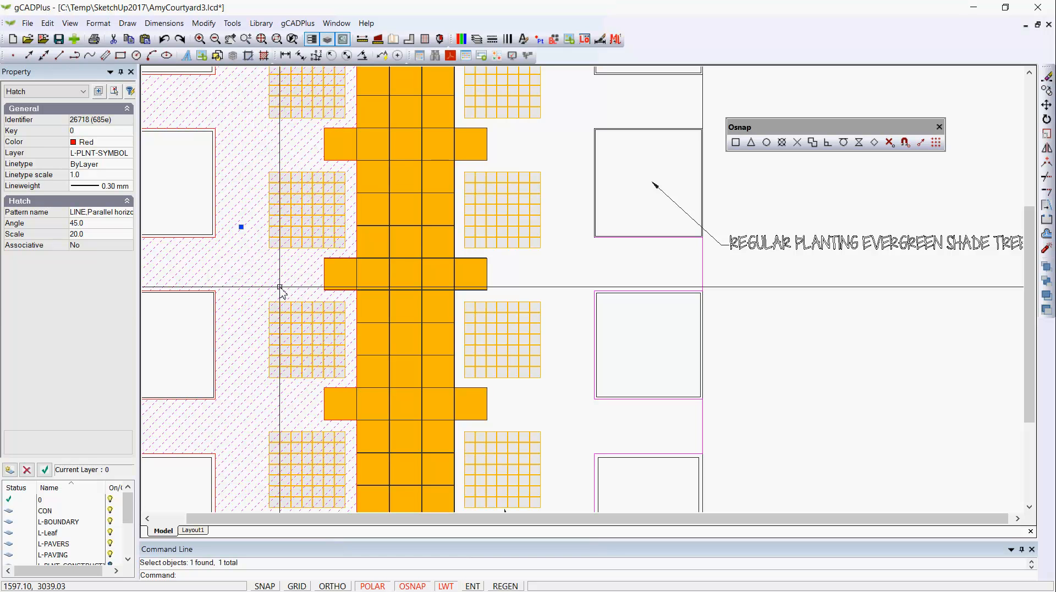
key("Escape")
scroll(279, 286, "down", 3)
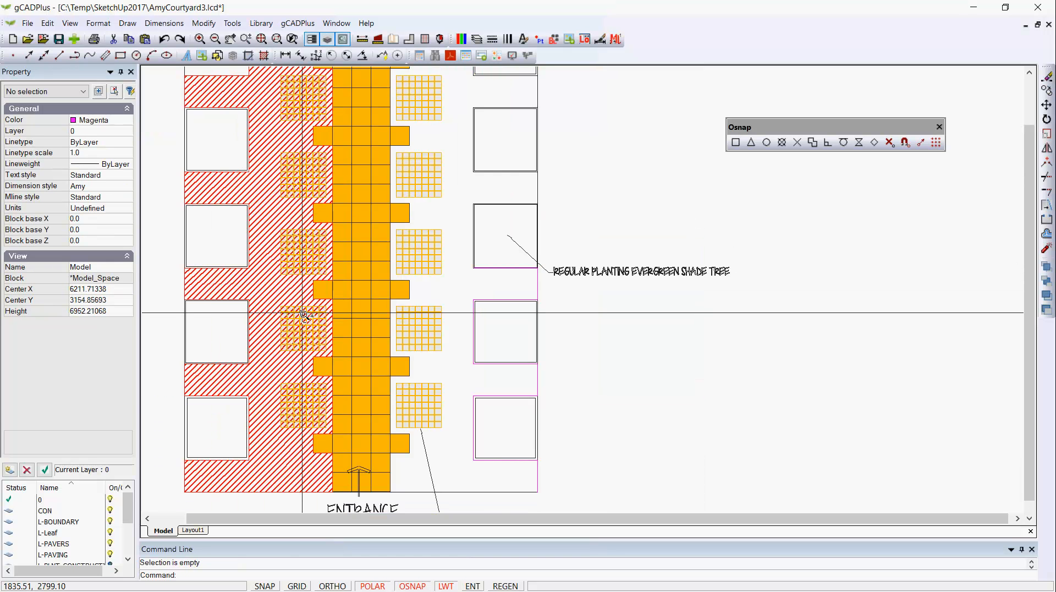